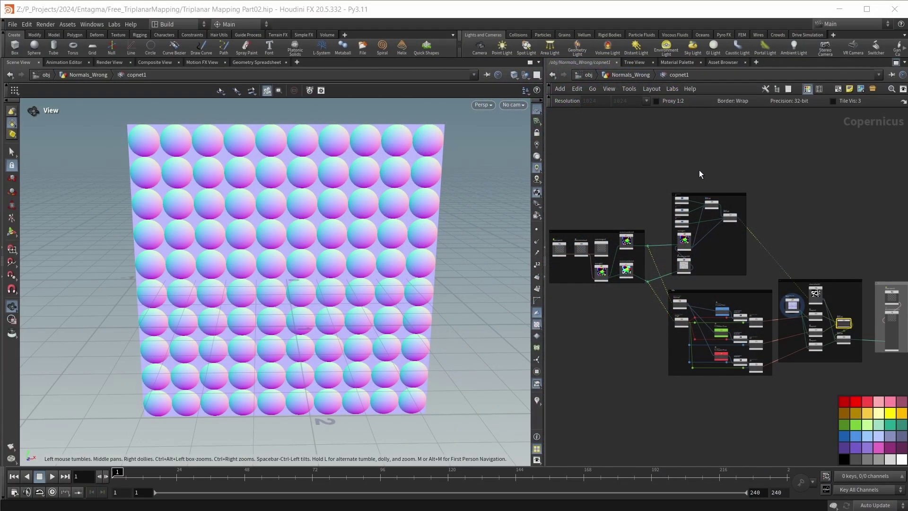
Set previewmaterial1 as the displayed node and orbit to view the rubber toy's head and side
{"action": "scroll", "coordinate": [622, 223], "scroll_direction": "up", "scroll_amount": 3}
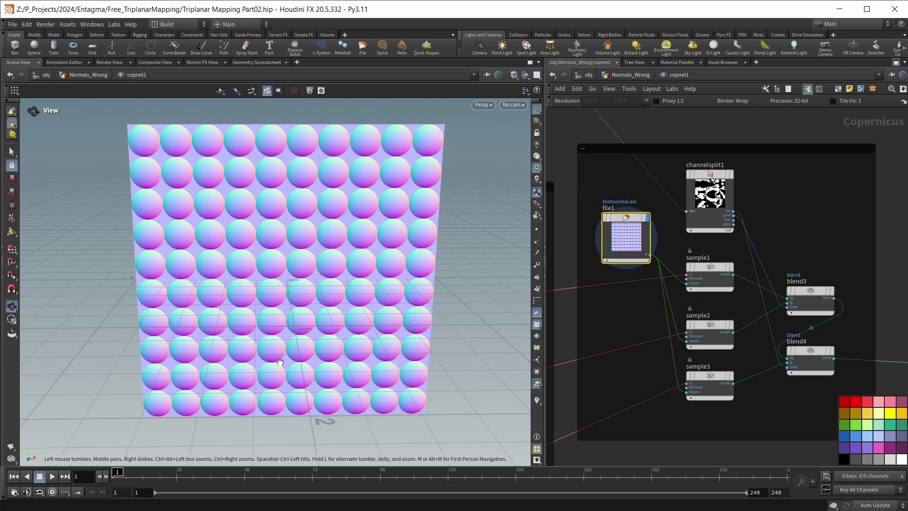
{"action": "middle_click_drag", "start_coordinate": [889, 244], "coordinate": [801, 254]}
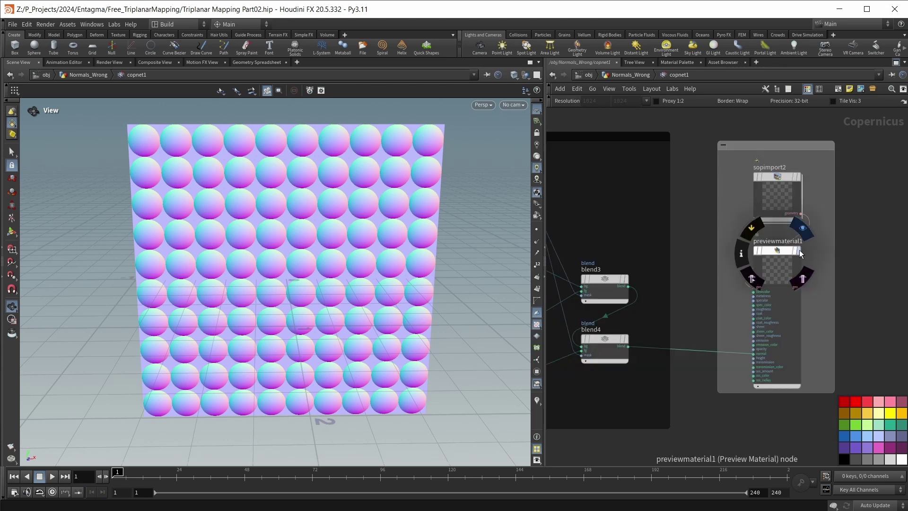
{"action": "left_click", "coordinate": [800, 251]}
{"action": "scroll", "coordinate": [307, 215], "scroll_direction": "up", "scroll_amount": 5}
{"action": "left_click_drag", "start_coordinate": [307, 216], "coordinate": [285, 263]}
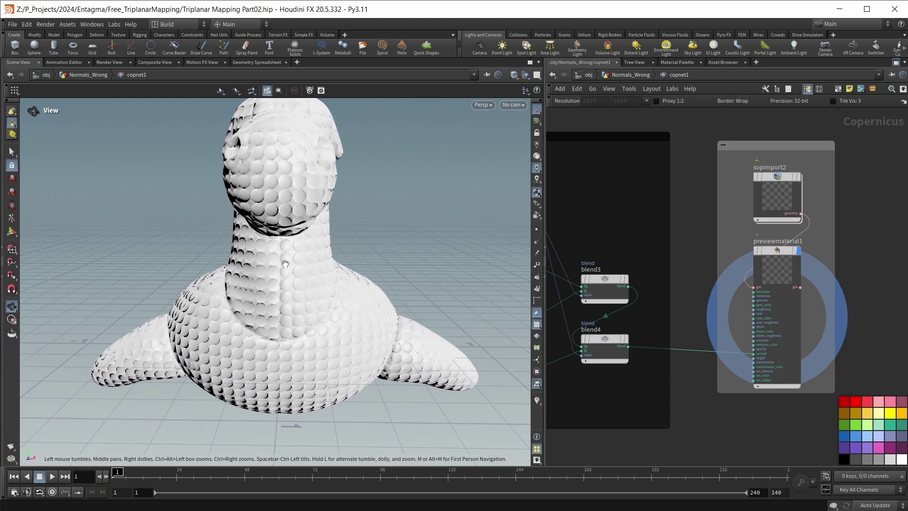
{"action": "scroll", "coordinate": [284, 263], "scroll_direction": "up", "scroll_amount": 1}
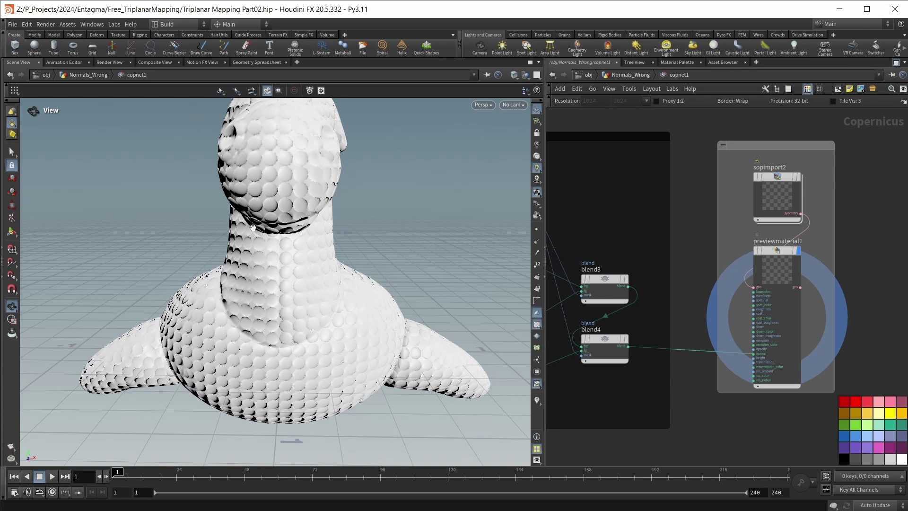
{"action": "left_click_drag", "start_coordinate": [237, 253], "coordinate": [251, 327]}
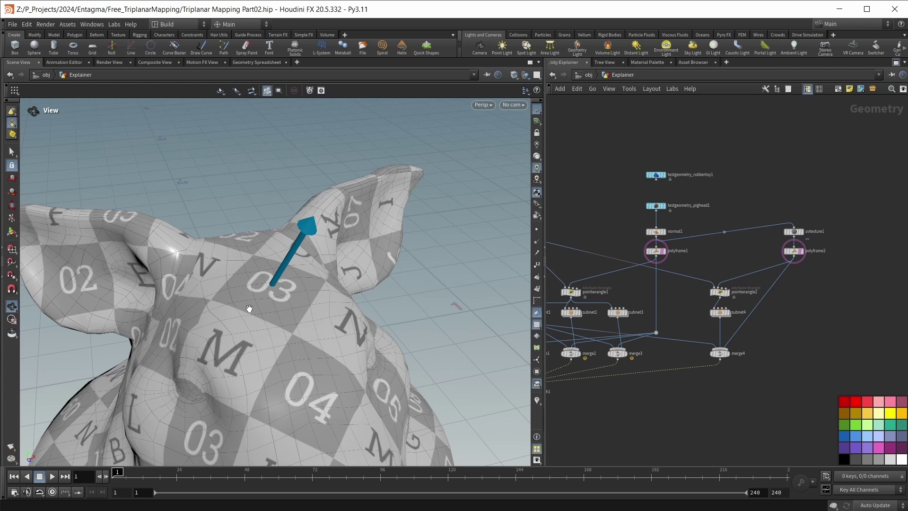
Orbit slightly around the pig head, then bring up switch1's parameters
{"action": "left_click_drag", "start_coordinate": [277, 310], "coordinate": [280, 303]}
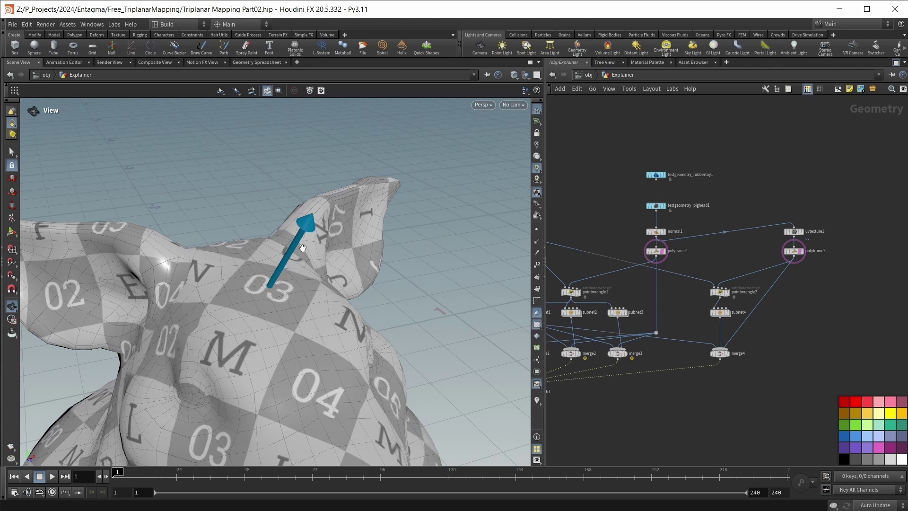
{"action": "middle_click_drag", "start_coordinate": [588, 400], "coordinate": [692, 392]}
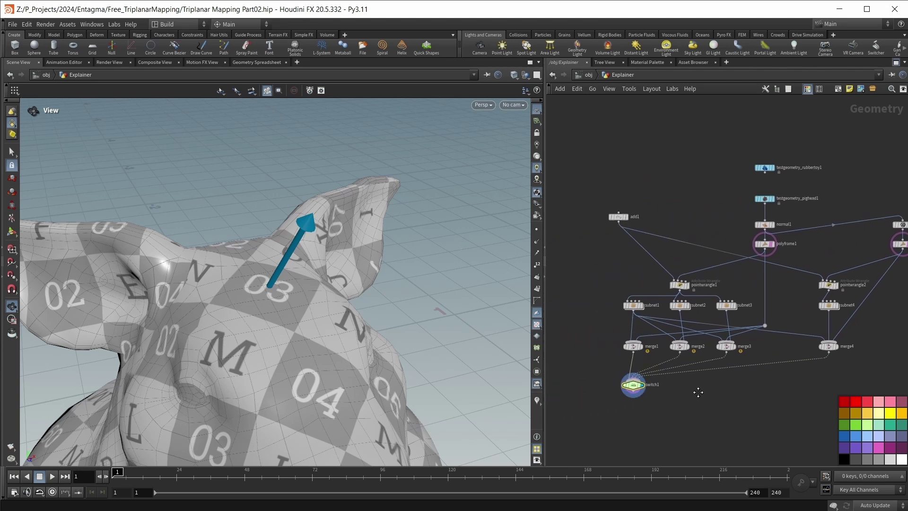
{"action": "key", "text": "p"}
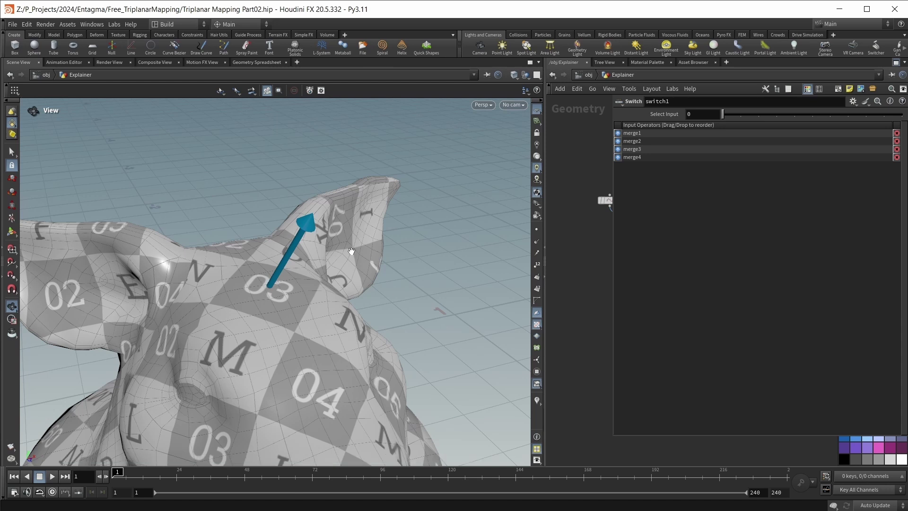
Set switch1's Select Input to 1 to show the red, green and blue axis arrows
{"action": "left_click", "coordinate": [742, 114]}
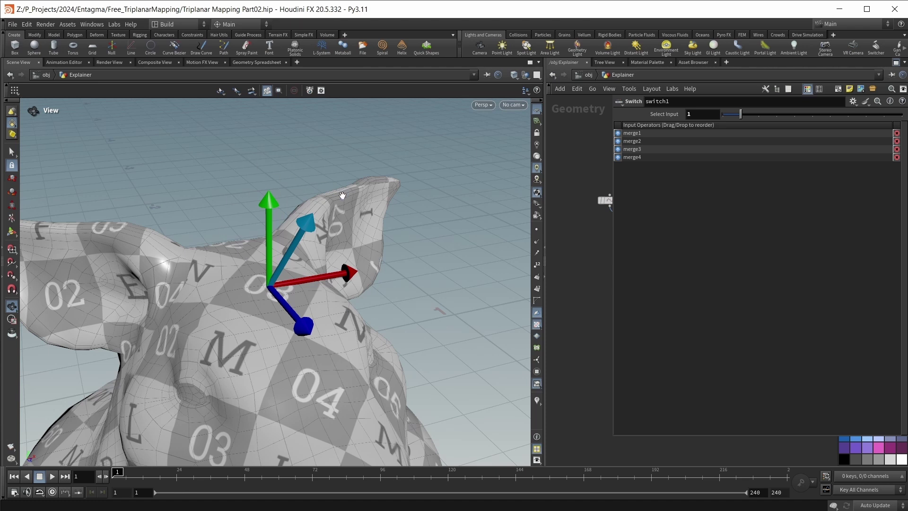
Change switch1's Select Input from 1 to 2, adding the cyan normal arrow
{"action": "left_click", "coordinate": [759, 114]}
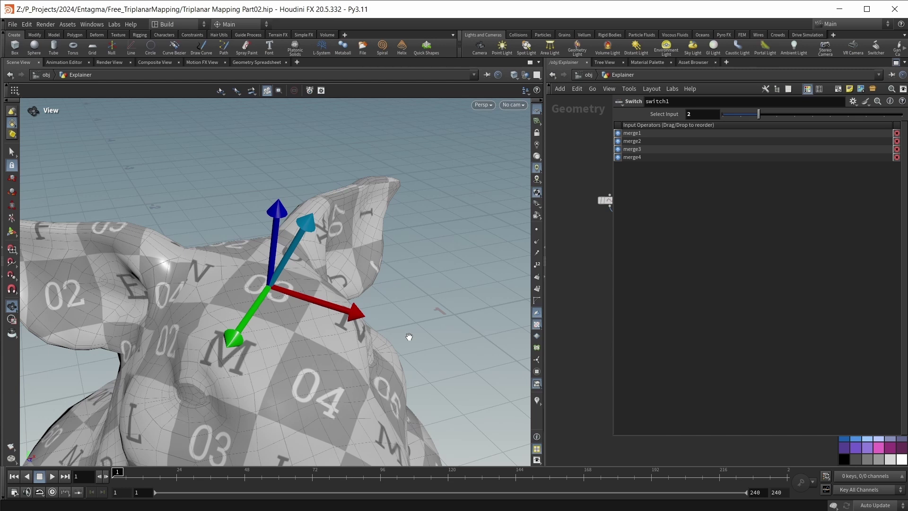
Flip switch1 back and forth between inputs 2 and 3 to compare, leaving it on 2
{"action": "left_click", "coordinate": [777, 115]}
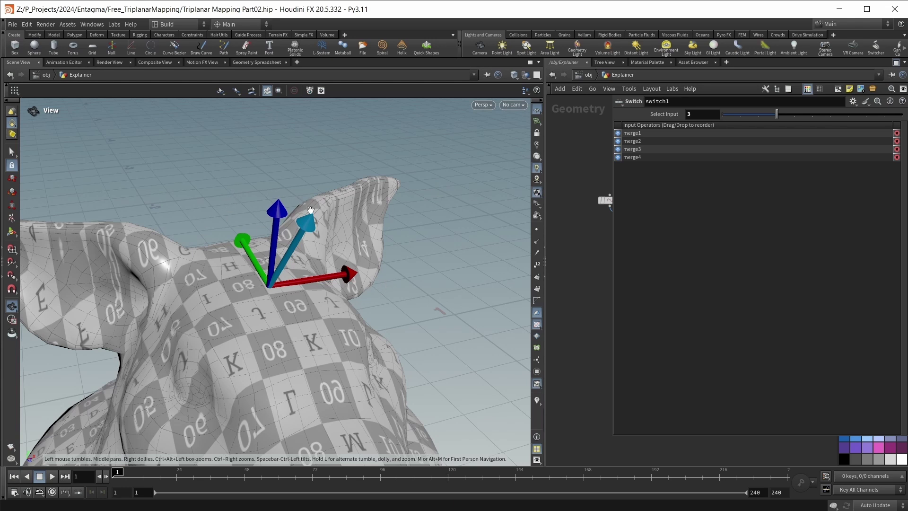
{"action": "left_click", "coordinate": [760, 116]}
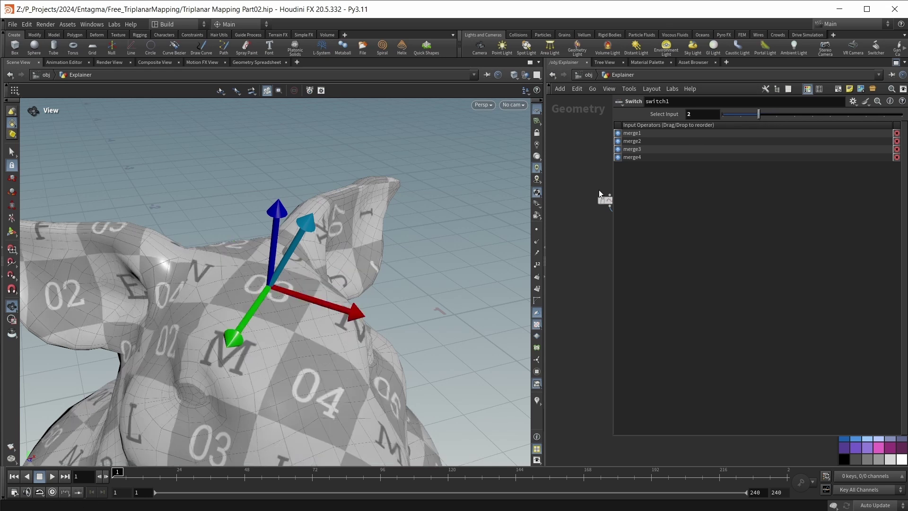
{"action": "left_click", "coordinate": [776, 119]}
{"action": "left_click", "coordinate": [759, 115]}
{"action": "left_click", "coordinate": [776, 117]}
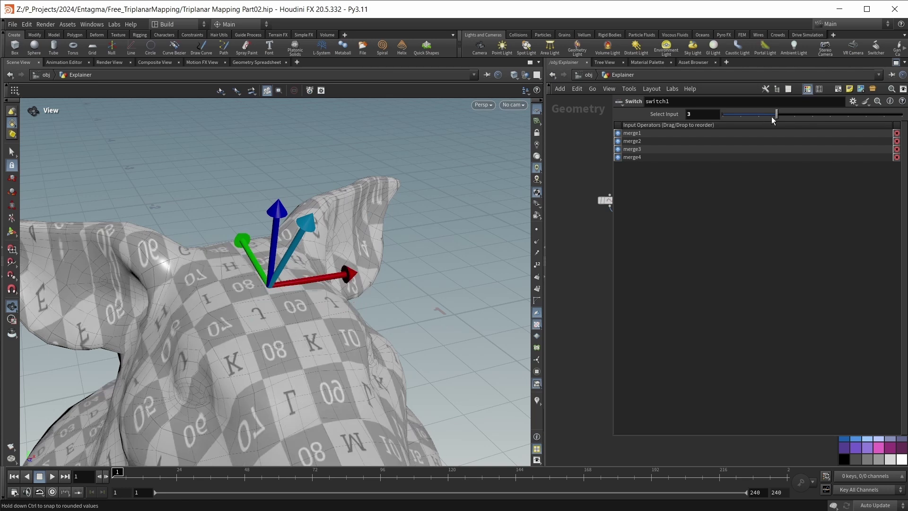
{"action": "left_click", "coordinate": [761, 114]}
{"action": "left_click", "coordinate": [778, 115]}
{"action": "left_click", "coordinate": [757, 114]}
{"action": "left_click", "coordinate": [776, 115]}
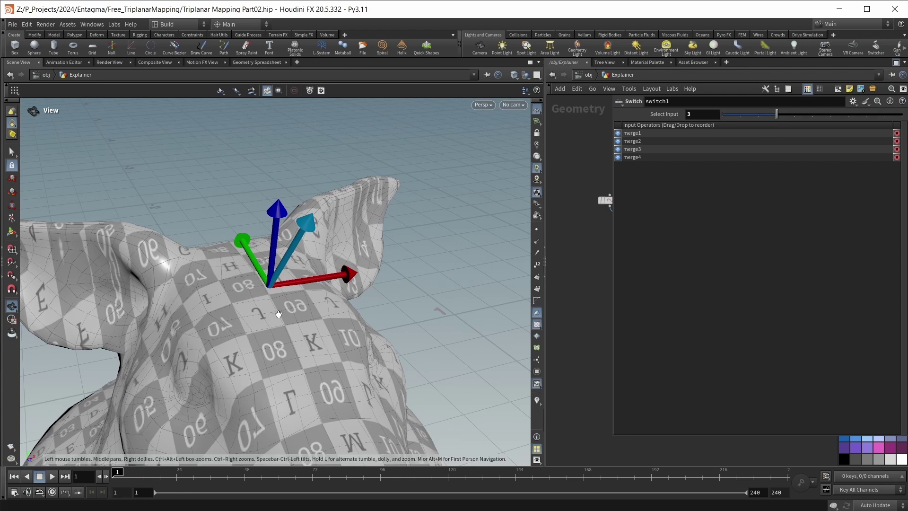
{"action": "left_click", "coordinate": [759, 115]}
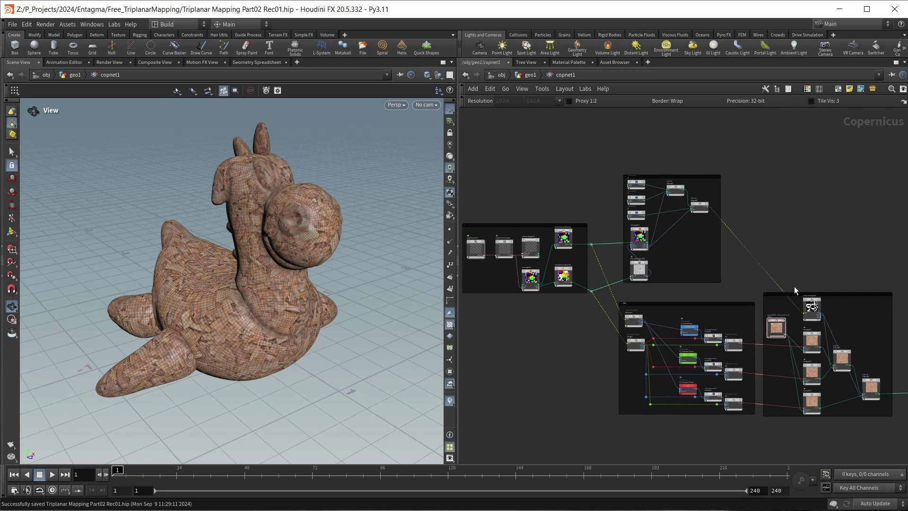
Revert vectortransform1's Translate, Rotate and Uniform Scale to their default values
{"action": "scroll", "coordinate": [525, 236], "scroll_direction": "up", "scroll_amount": 5}
{"action": "left_click", "coordinate": [665, 376]}
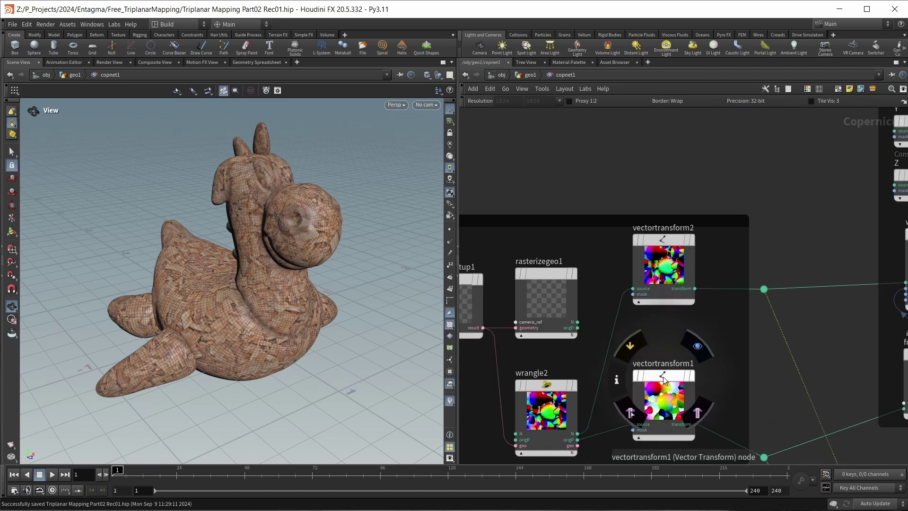
{"action": "mouse_move", "coordinate": [664, 376]}
{"action": "key", "text": "p"}
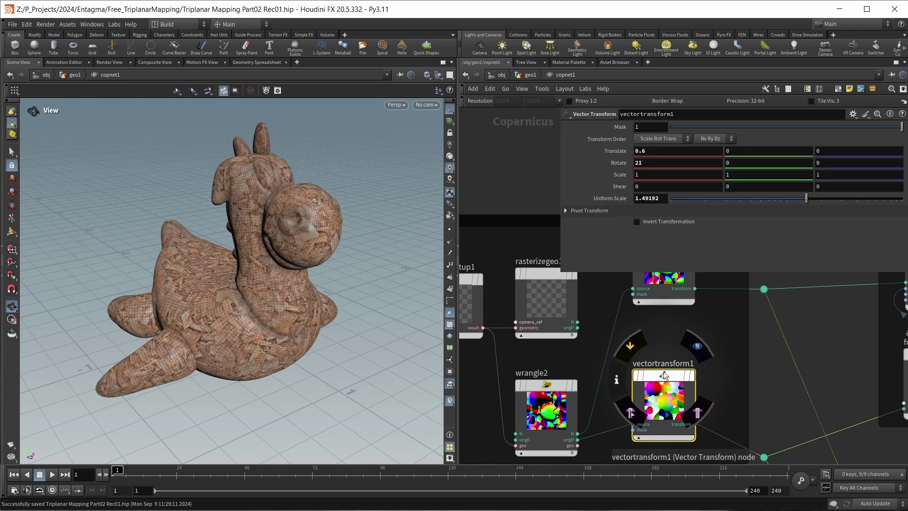
{"action": "middle_click", "coordinate": [621, 152], "text": "ctrl"}
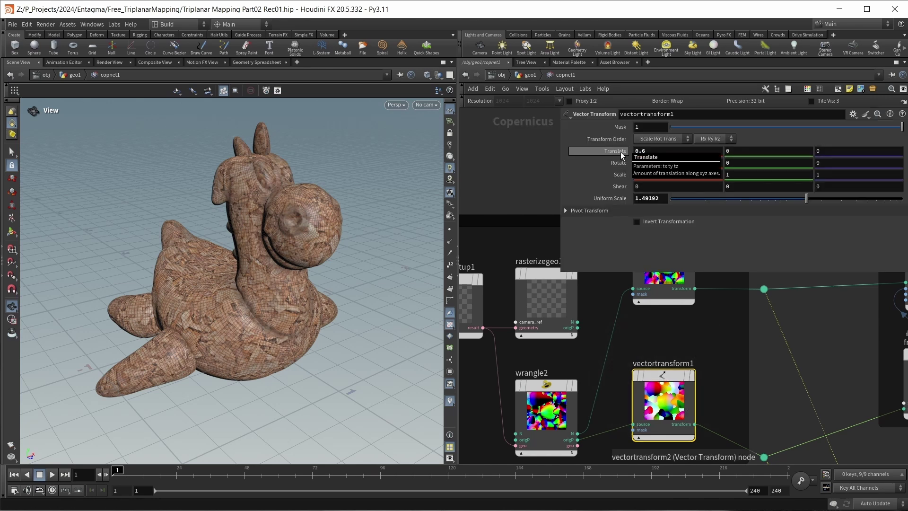
{"action": "right_click", "coordinate": [621, 163]}
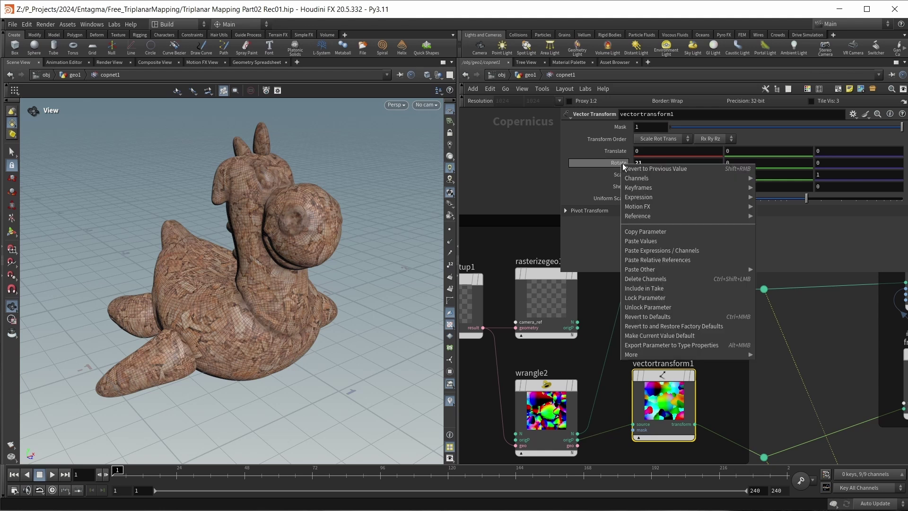
{"action": "left_click", "coordinate": [655, 318]}
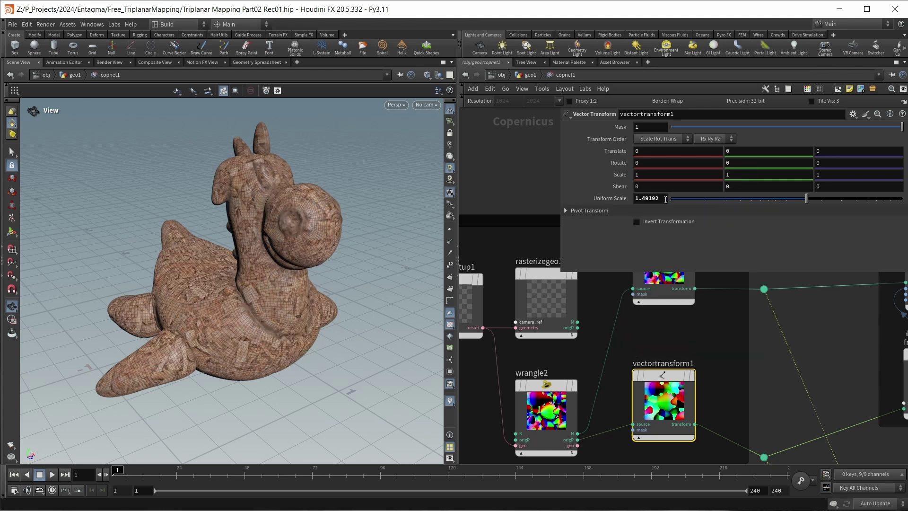
{"action": "middle_click", "coordinate": [599, 198], "text": "ctrl"}
{"action": "key", "text": "p"}
{"action": "scroll", "coordinate": [520, 293], "scroll_direction": "down", "scroll_amount": 3}
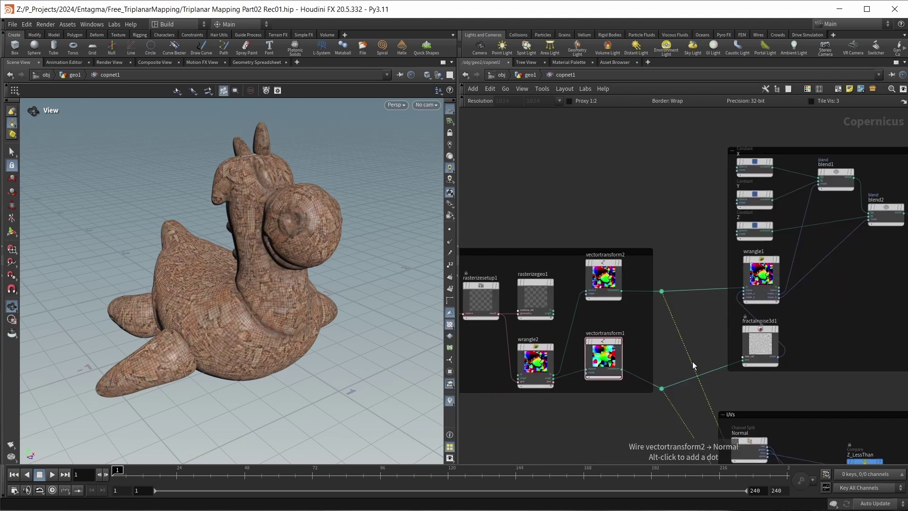
Point file1 at $HIP/tex/testnormal.exr in place of the wood texture
{"action": "middle_click_drag", "start_coordinate": [774, 396], "coordinate": [568, 220]}
{"action": "left_click", "coordinate": [568, 221]}
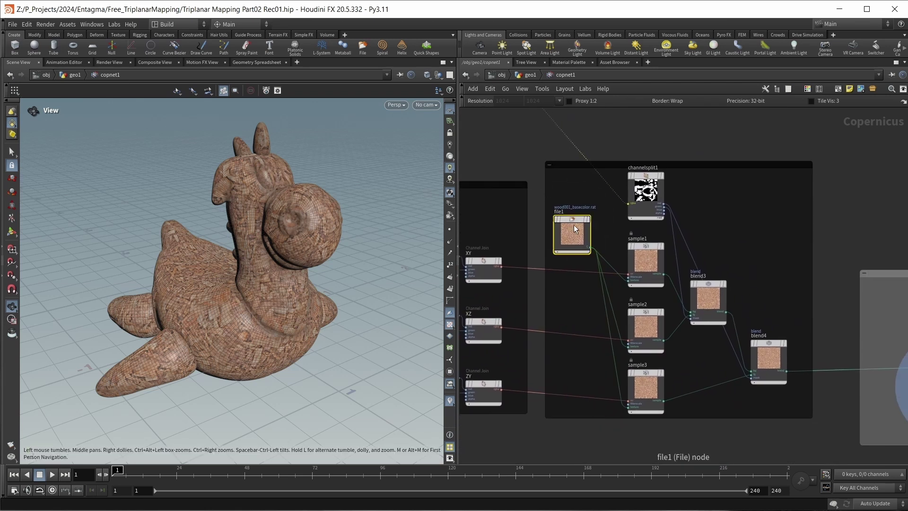
{"action": "key", "text": "p"}
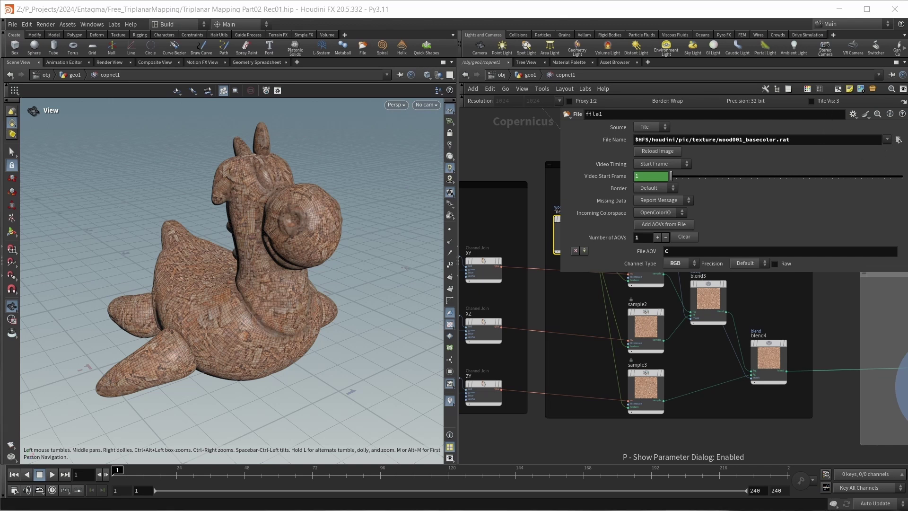
{"action": "left_click", "coordinate": [899, 140]}
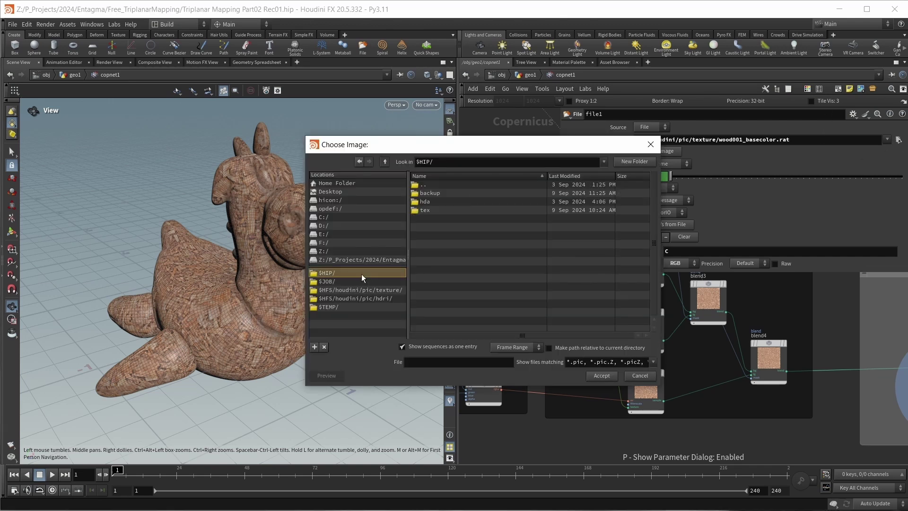
{"action": "double_click", "coordinate": [438, 212]}
{"action": "left_click", "coordinate": [443, 194]}
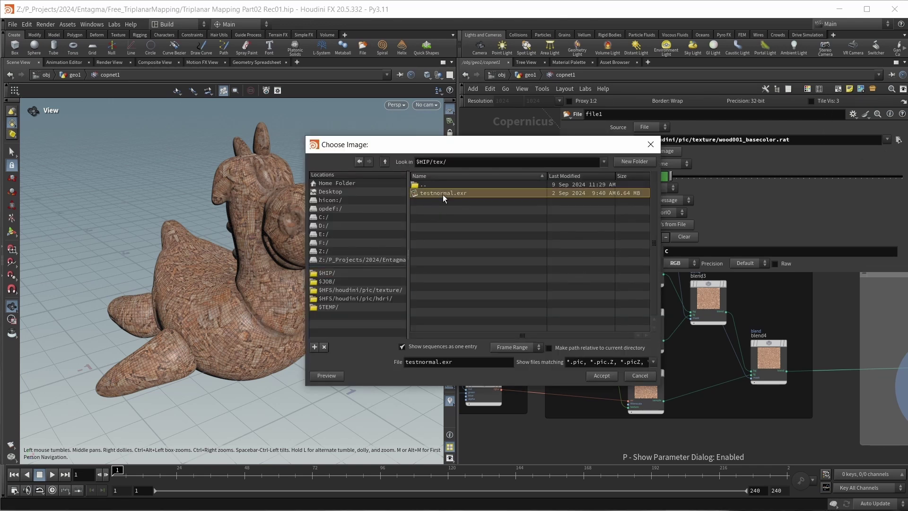
{"action": "left_click", "coordinate": [602, 376]}
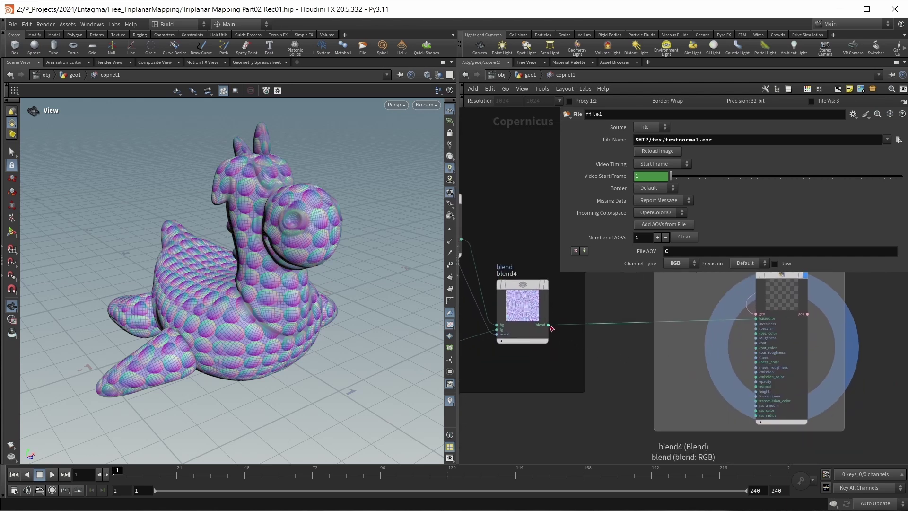
Wire blend4 into previewmaterial1's normal input instead of its base colour
{"action": "left_click", "coordinate": [548, 325]}
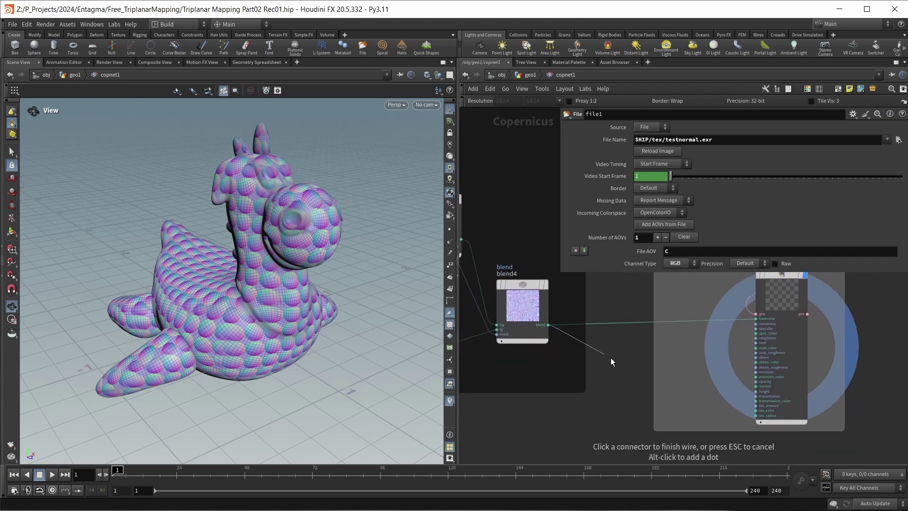
{"action": "left_click", "coordinate": [757, 387]}
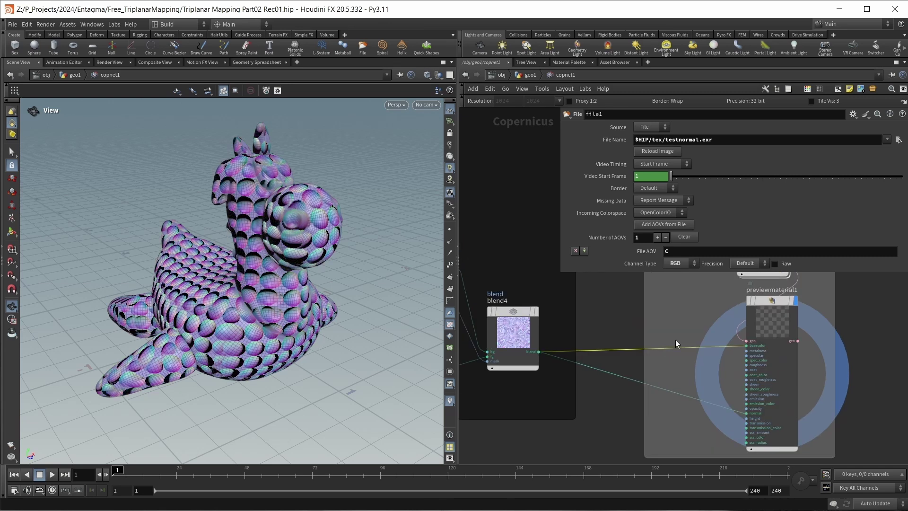
{"action": "key", "text": "Delete"}
Set previewmaterial1's Normal Map Scale to 0.4
{"action": "left_click", "coordinate": [767, 301]}
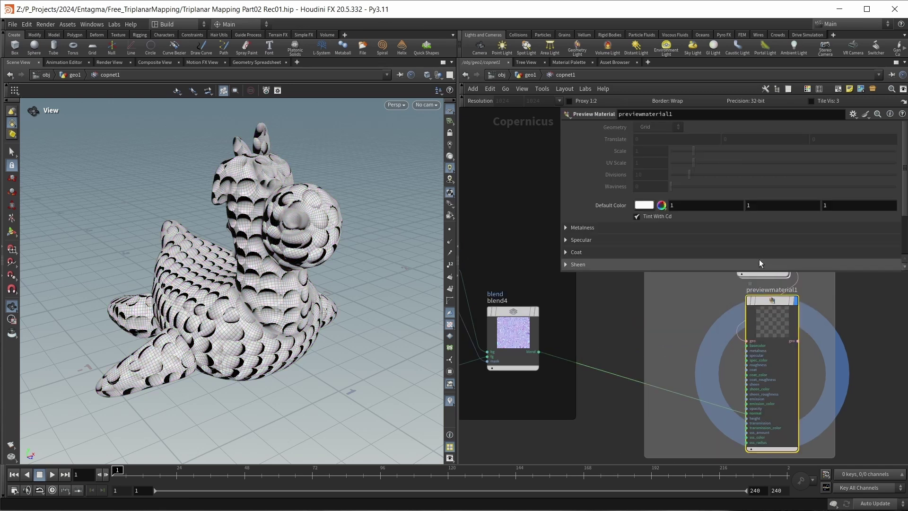
{"action": "scroll", "coordinate": [567, 239], "scroll_direction": "down", "scroll_amount": 2}
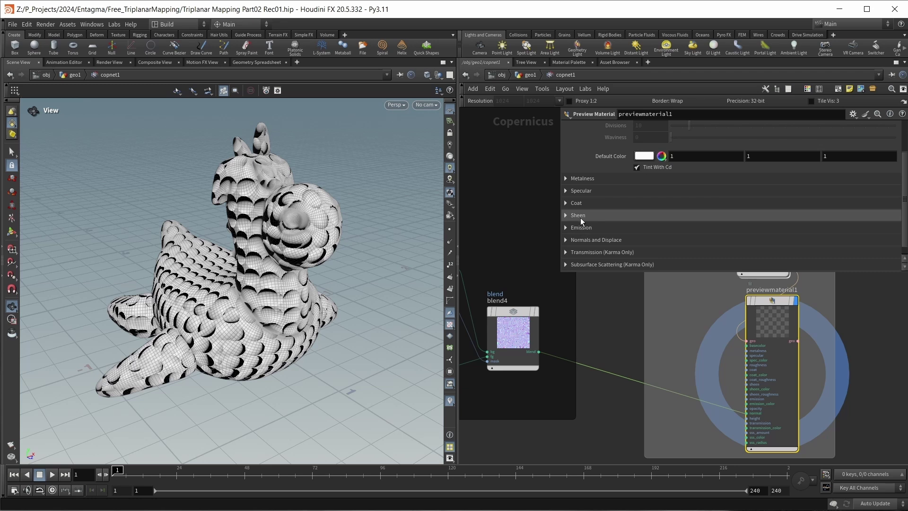
{"action": "left_click", "coordinate": [573, 240]}
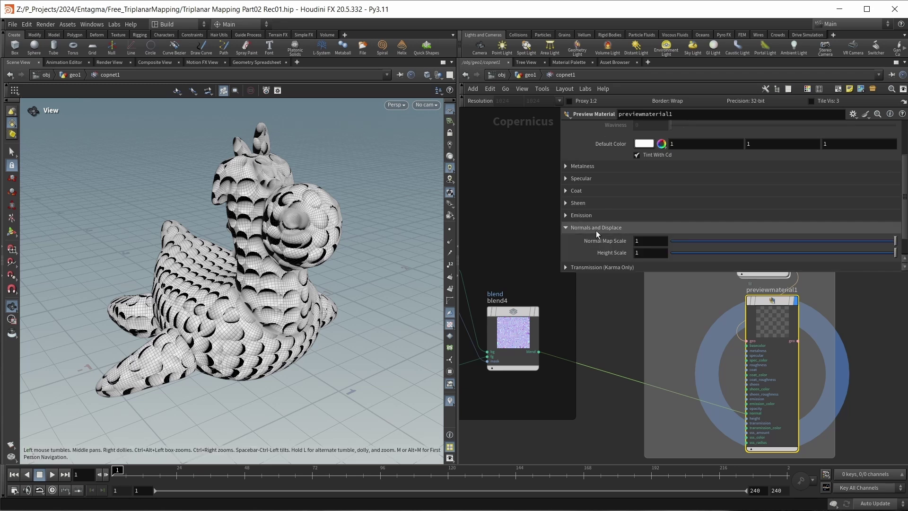
{"action": "left_click", "coordinate": [650, 240]}
{"action": "type", "text": "4"}
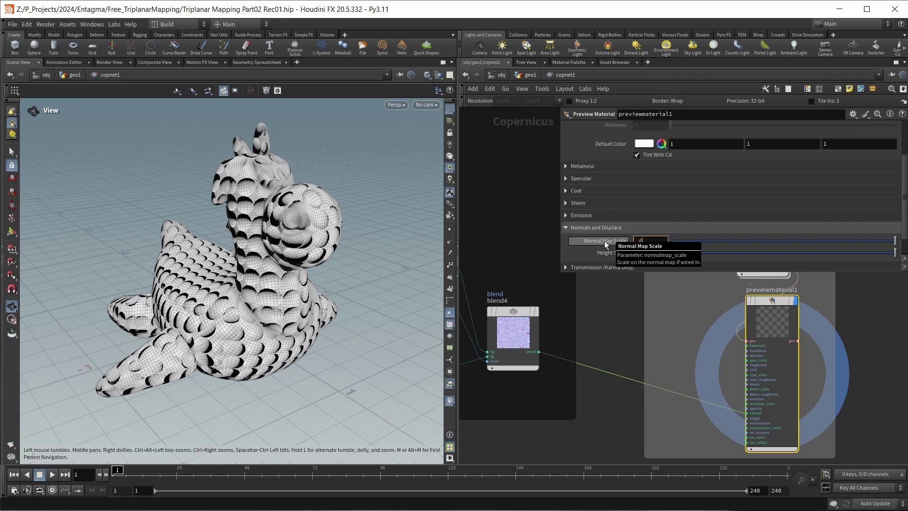
{"action": "key", "text": "Return"}
{"action": "scroll", "coordinate": [506, 387], "scroll_direction": "down", "scroll_amount": 4}
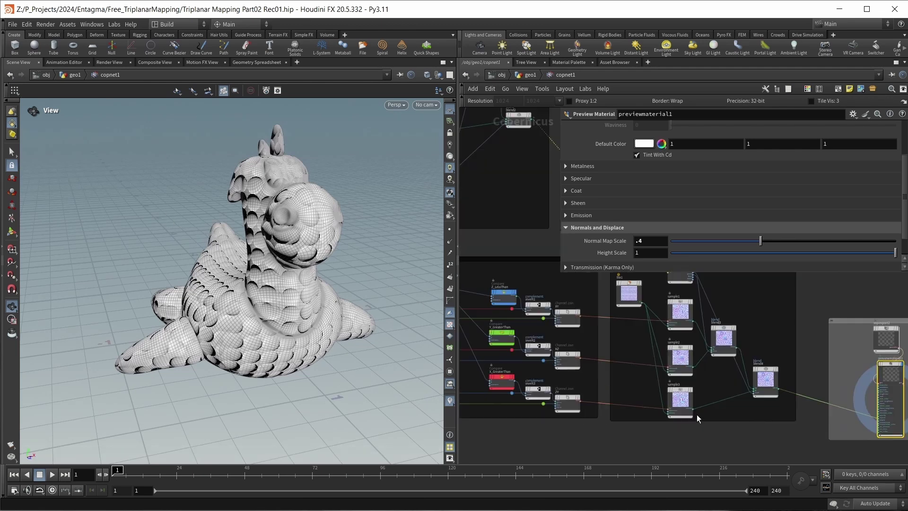
Select vectortransform1 to show its parameters
{"action": "middle_click_drag", "start_coordinate": [530, 253], "coordinate": [728, 371]}
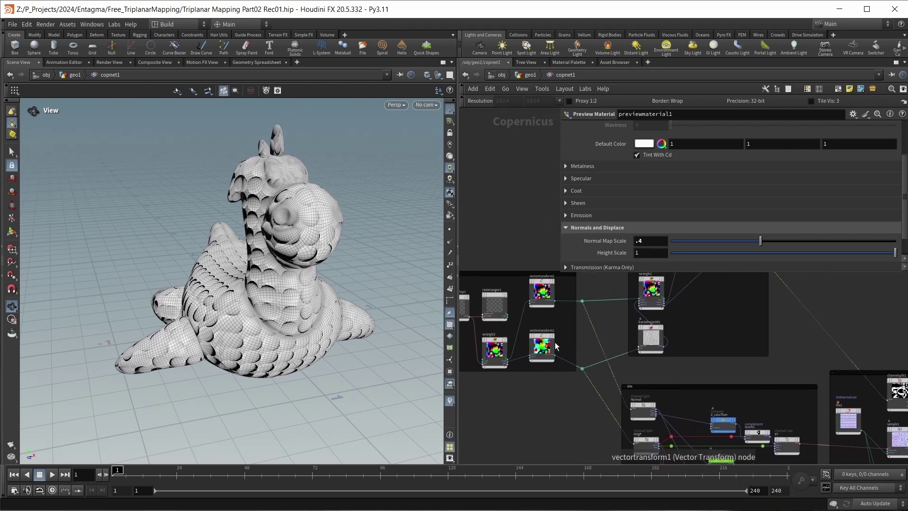
{"action": "scroll", "coordinate": [557, 347], "scroll_direction": "up", "scroll_amount": 1}
{"action": "left_click", "coordinate": [551, 348]}
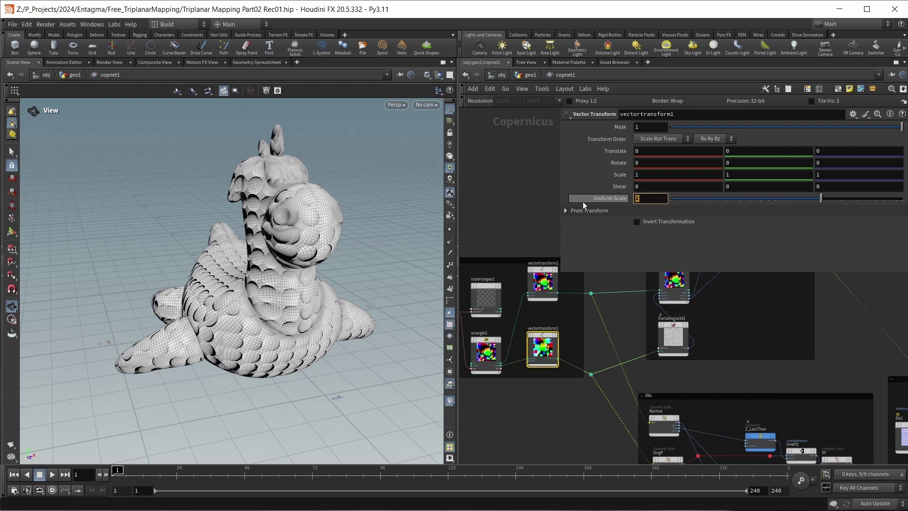
Set vectortransform1's Uniform Scale to 4 and orbit to view the denser bumps frontally
{"action": "type", "text": "4"}
{"action": "key", "text": "Return"}
{"action": "left_click_drag", "start_coordinate": [360, 246], "coordinate": [306, 266]}
{"action": "key", "text": "p"}
{"action": "middle_click_drag", "start_coordinate": [782, 371], "coordinate": [497, 206]}
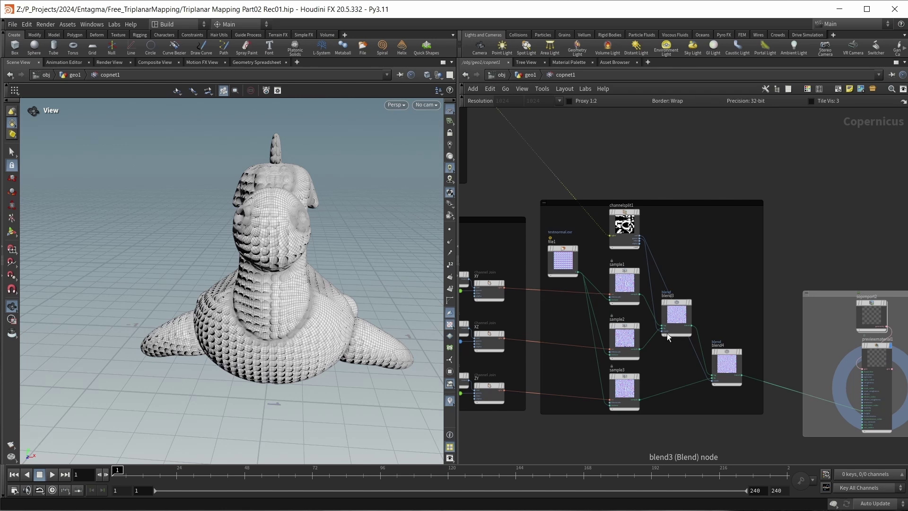
Go up to geo1, check the IN node's info window, and move IN below normal1
{"action": "key", "text": "u"}
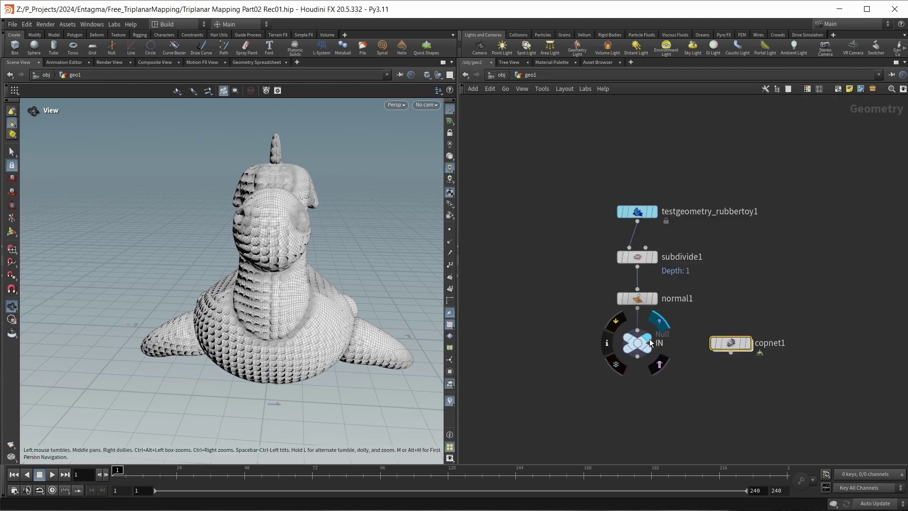
{"action": "left_click", "coordinate": [608, 343]}
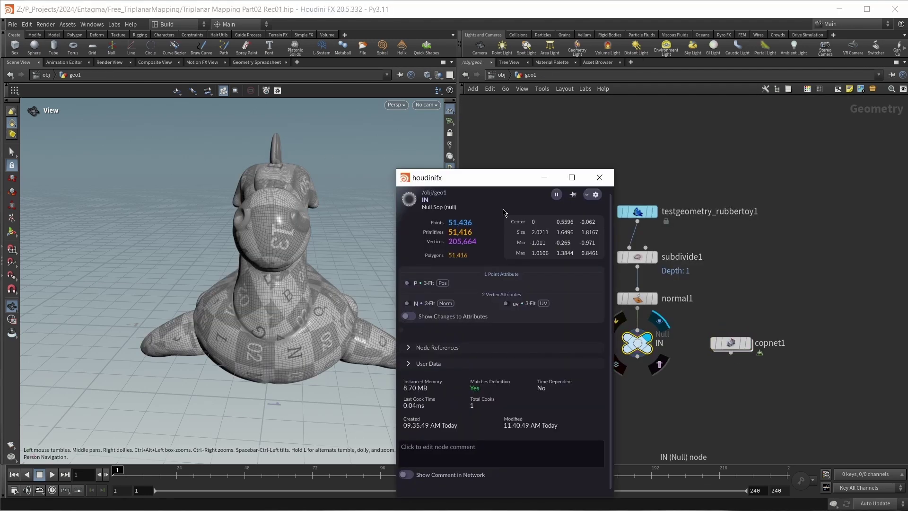
{"action": "left_click_drag", "start_coordinate": [473, 182], "coordinate": [539, 129]}
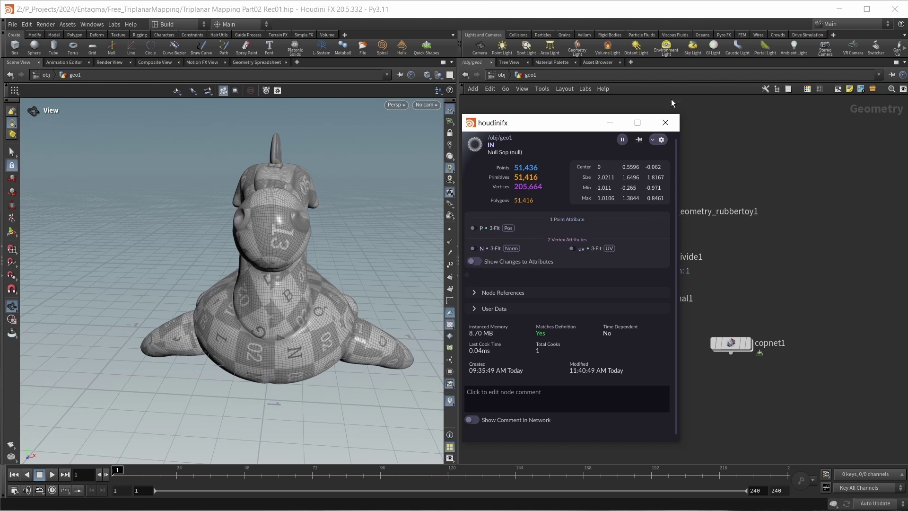
{"action": "left_click", "coordinate": [665, 123]}
{"action": "key", "text": "h"}
{"action": "left_click_drag", "start_coordinate": [594, 331], "coordinate": [594, 376]}
Insert a polyframe1 node between normal1 and IN using MikkT style, producing tangentu tangents
{"action": "key", "text": "Tab"}
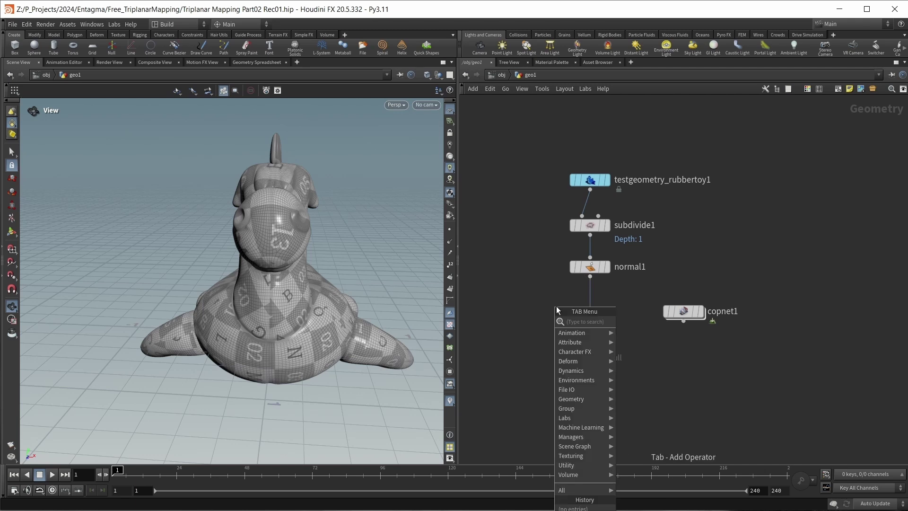
{"action": "type", "text": "pol"}
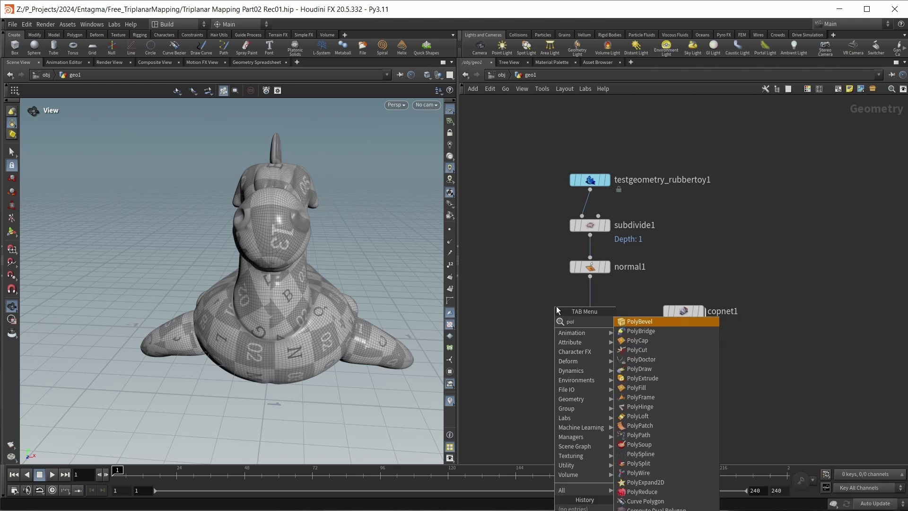
{"action": "type", "text": "yframe"}
{"action": "key", "text": "Return"}
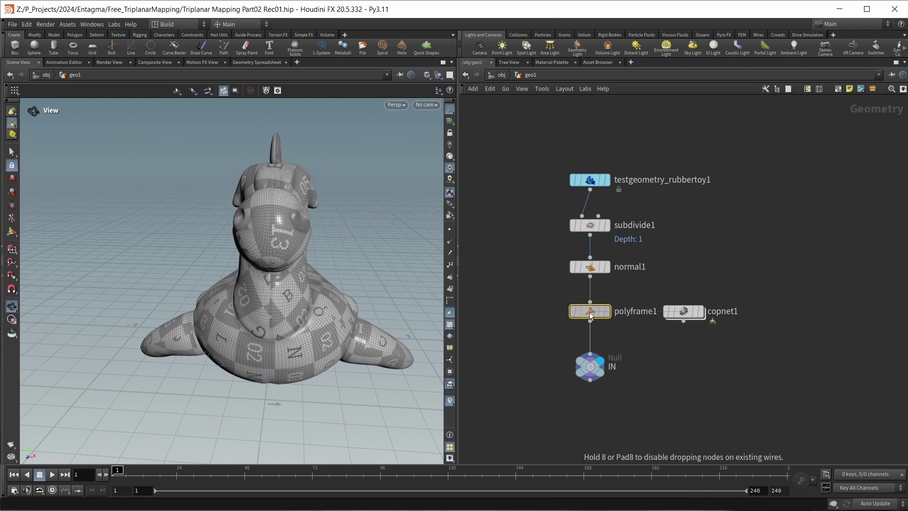
{"action": "left_click", "coordinate": [590, 312]}
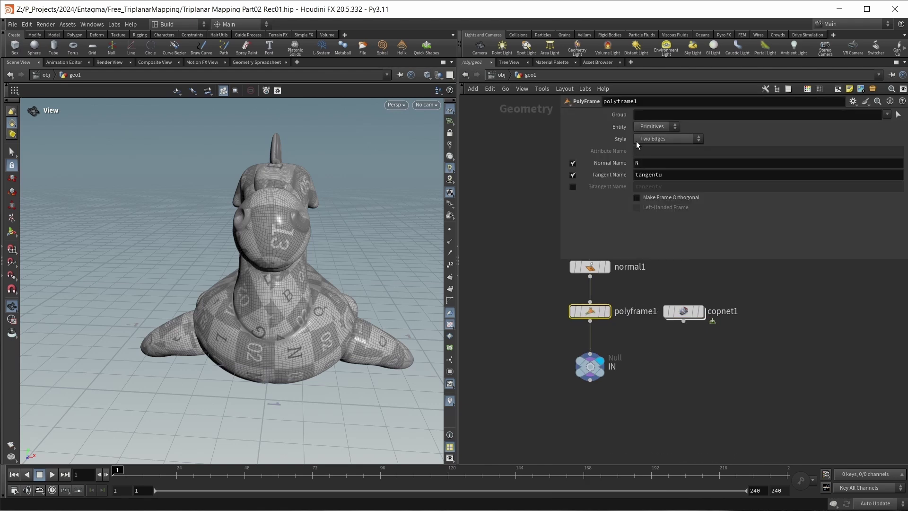
{"action": "left_click", "coordinate": [652, 138]}
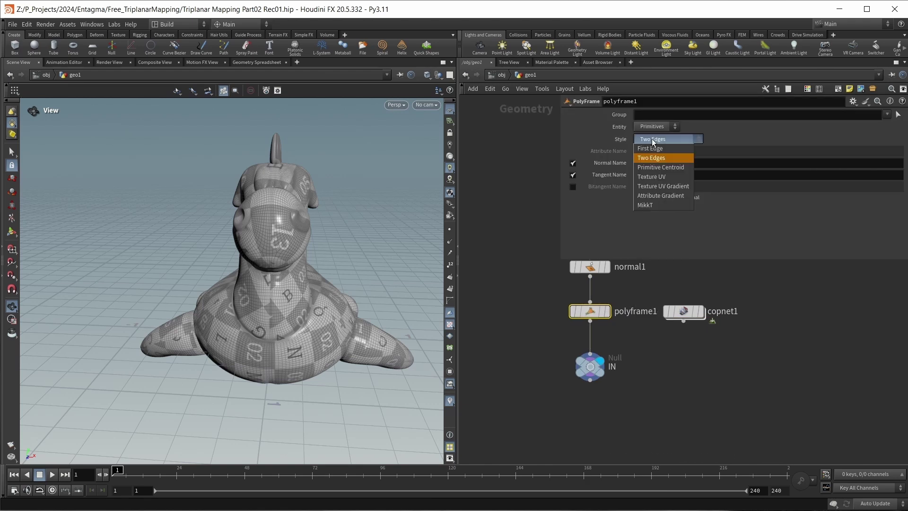
{"action": "left_click", "coordinate": [655, 206]}
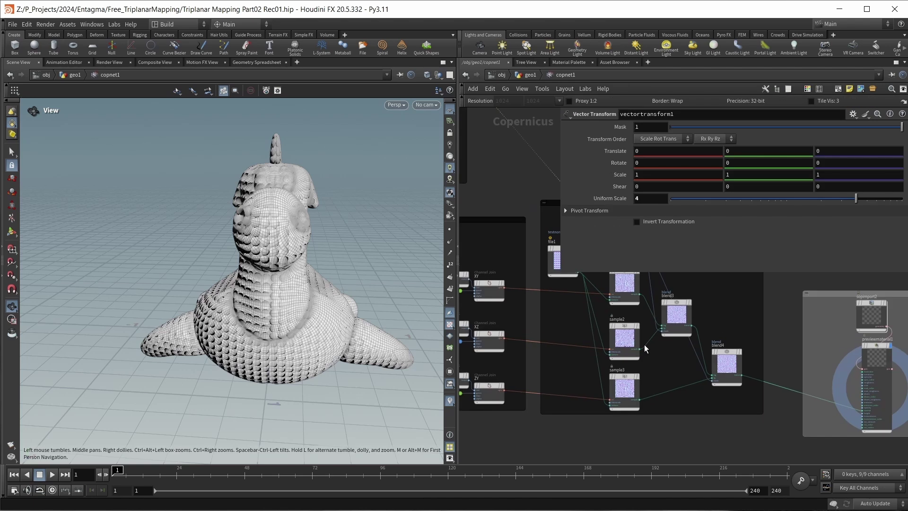
Delete the blend3 and blend4 nodes
{"action": "key", "text": "p"}
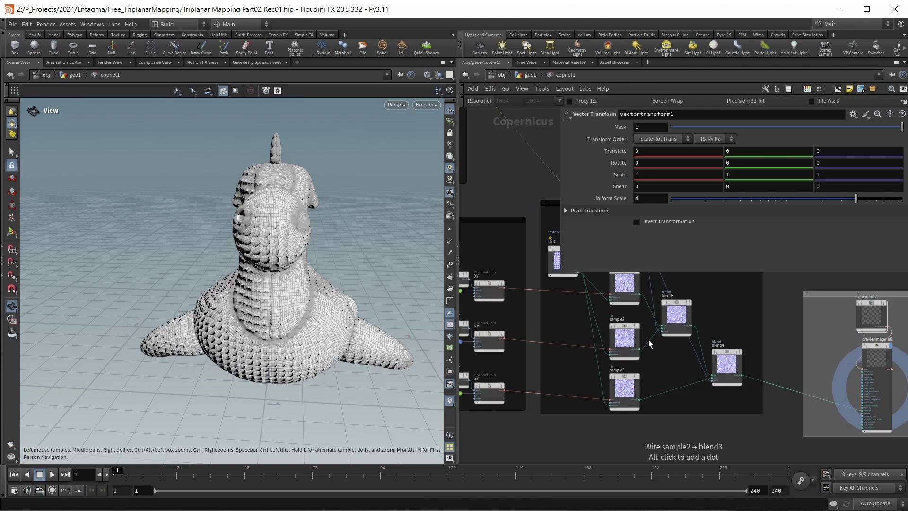
{"action": "scroll", "coordinate": [733, 256], "scroll_direction": "down", "scroll_amount": 1}
{"action": "middle_click_drag", "start_coordinate": [732, 257], "coordinate": [728, 279]}
{"action": "scroll", "coordinate": [731, 324], "scroll_direction": "up", "scroll_amount": 2}
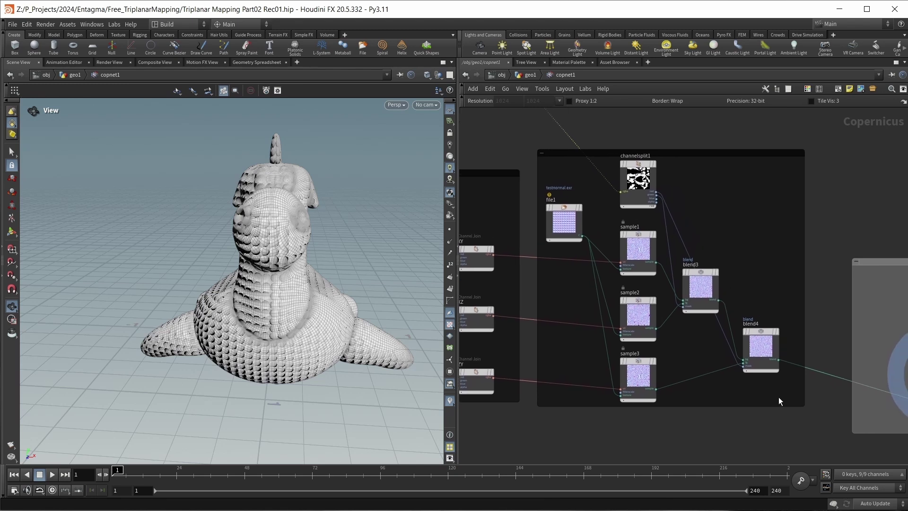
{"action": "left_click_drag", "start_coordinate": [779, 388], "coordinate": [728, 271]}
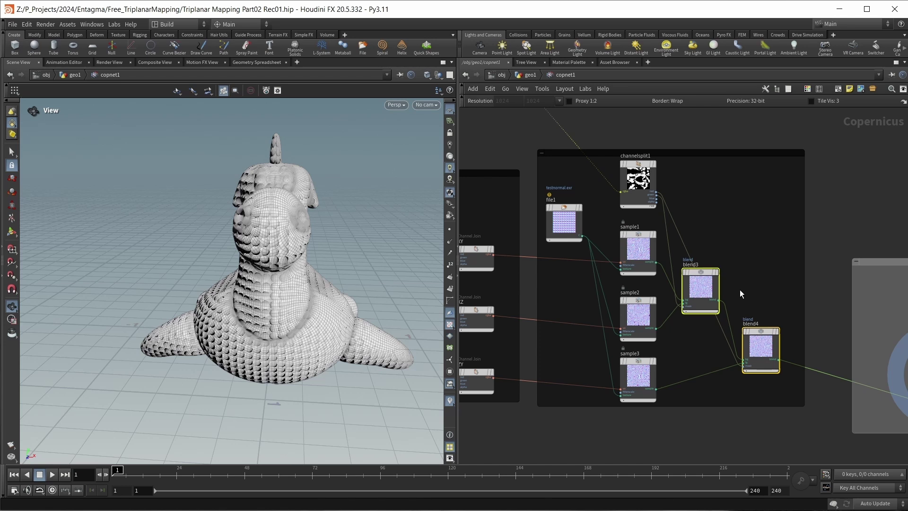
{"action": "key", "text": "Delete"}
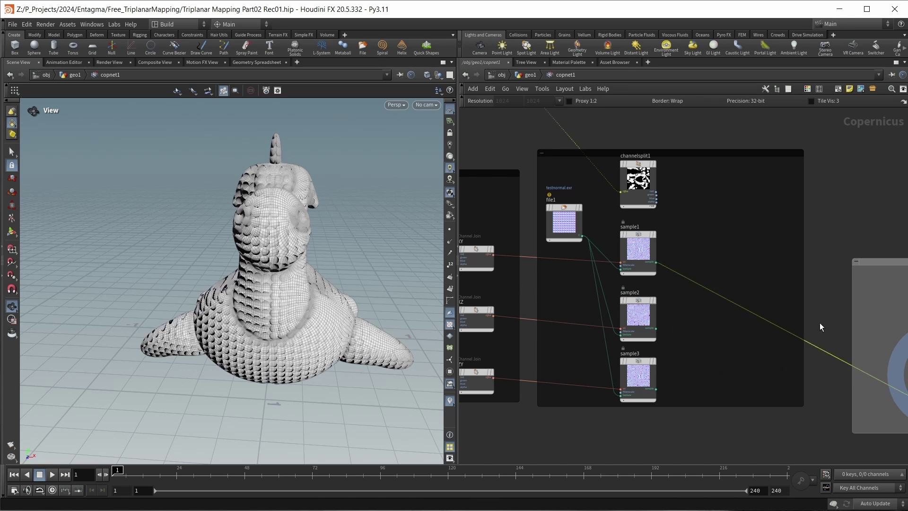
Remove the network box around the samples, keeping its nodes, and move the material box above them
{"action": "left_click", "coordinate": [748, 155]}
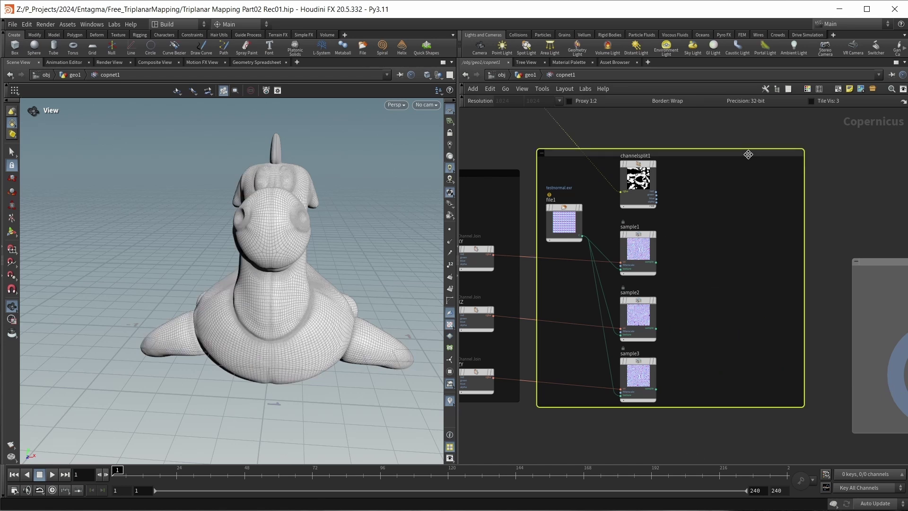
{"action": "key", "text": "Delete"}
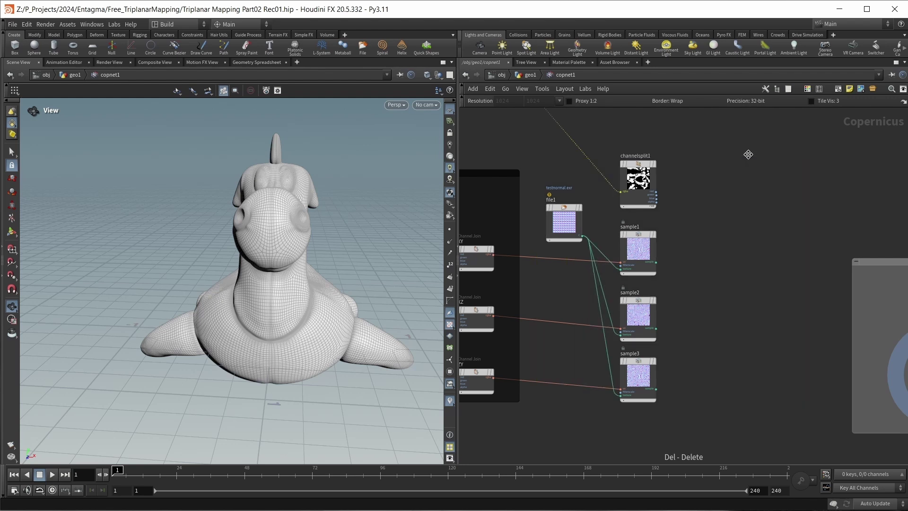
{"action": "scroll", "coordinate": [729, 223], "scroll_direction": "down", "scroll_amount": 4}
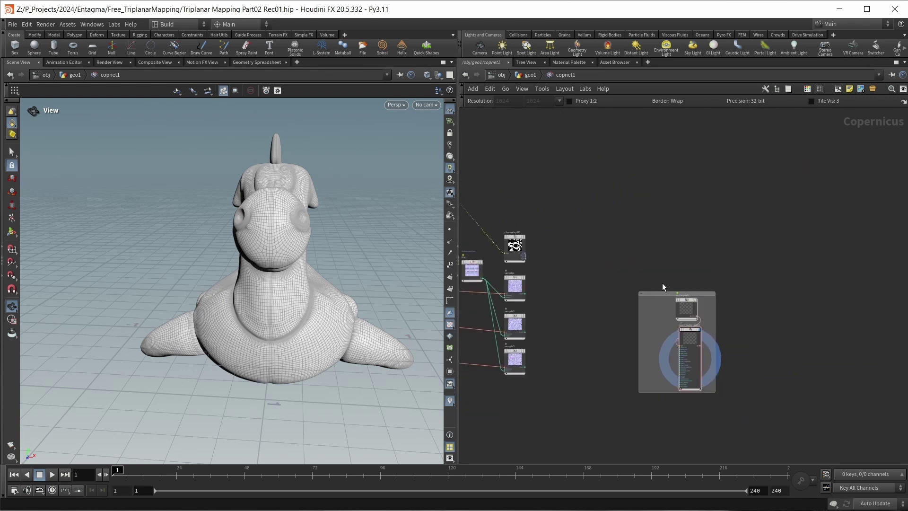
{"action": "middle_click_drag", "start_coordinate": [662, 287], "coordinate": [738, 303]}
{"action": "left_click_drag", "start_coordinate": [738, 305], "coordinate": [597, 135]}
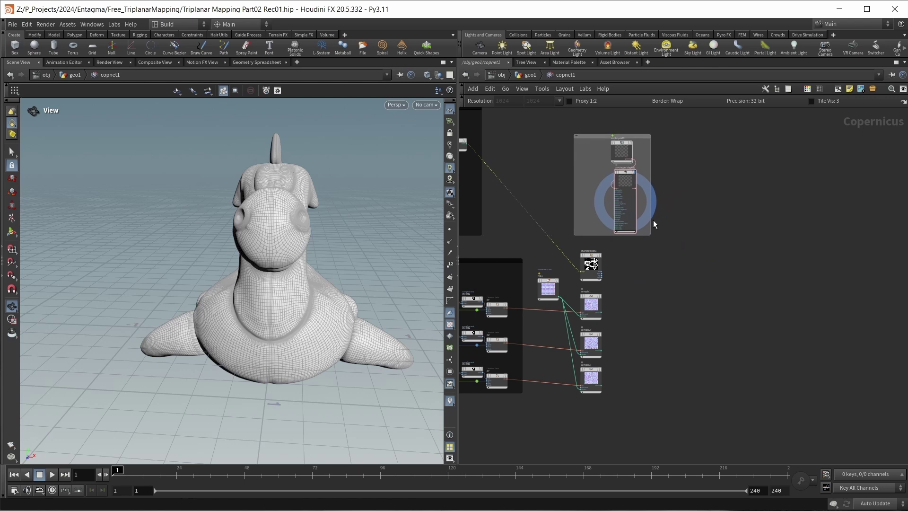
{"action": "scroll", "coordinate": [710, 312], "scroll_direction": "down", "scroll_amount": 3}
{"action": "scroll", "coordinate": [760, 333], "scroll_direction": "up", "scroll_amount": 5}
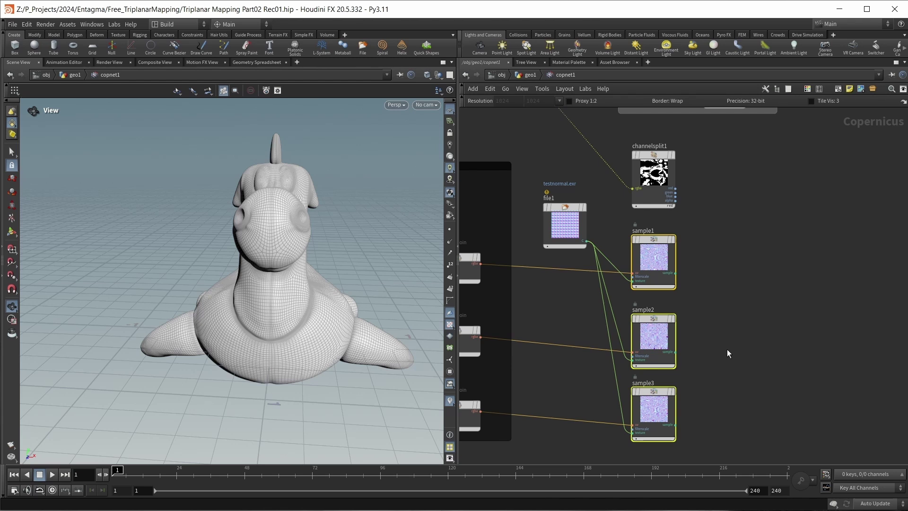
{"action": "scroll", "coordinate": [695, 263], "scroll_direction": "down", "scroll_amount": 4}
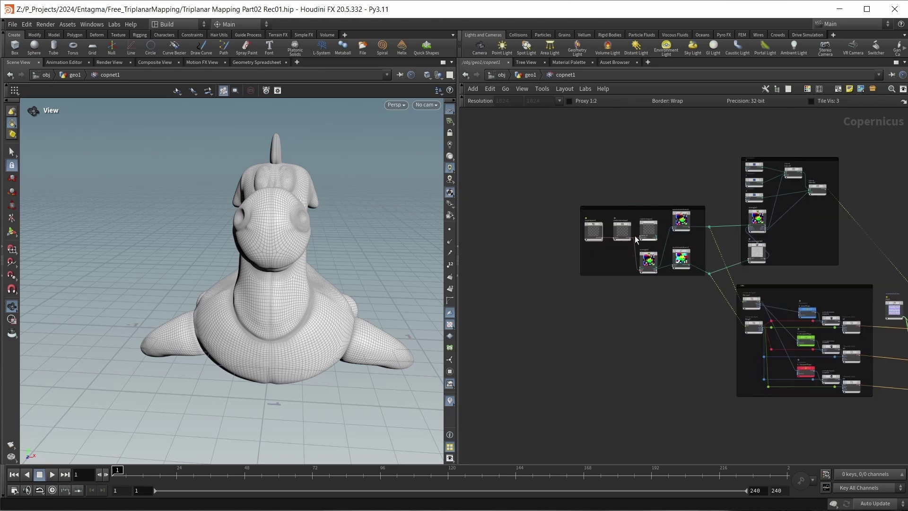
Copy and paste sopimport1, rasterizesetup1 and wrangle2, aligning the new wrangle3 with the pasted nodes
{"action": "scroll", "coordinate": [604, 225], "scroll_direction": "up", "scroll_amount": 4}
{"action": "scroll", "coordinate": [637, 279], "scroll_direction": "up", "scroll_amount": 2}
{"action": "left_click", "coordinate": [594, 239]}
{"action": "left_click", "coordinate": [672, 240], "text": "shift"}
{"action": "left_click", "coordinate": [754, 321], "text": "shift"}
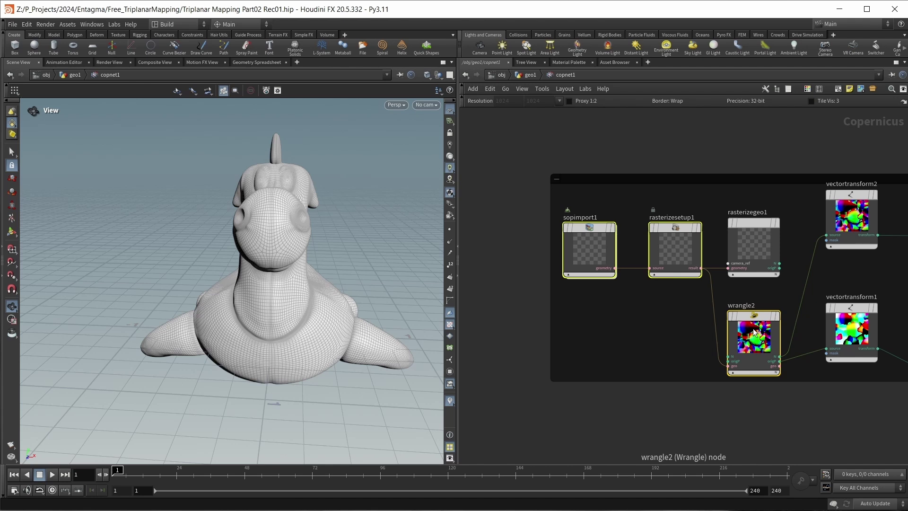
{"action": "key", "text": "ctrl+c"}
{"action": "scroll", "coordinate": [755, 333], "scroll_direction": "down", "scroll_amount": 3}
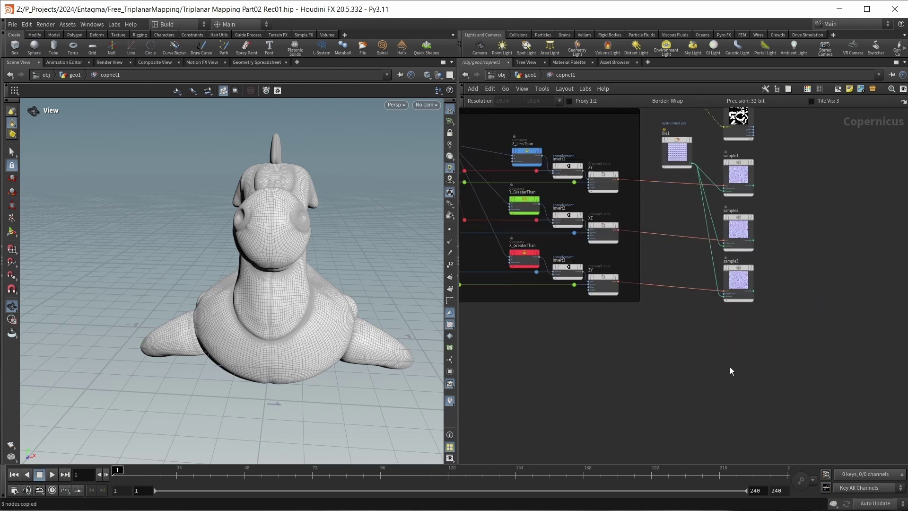
{"action": "key", "text": "ctrl+v"}
{"action": "left_click_drag", "start_coordinate": [774, 378], "coordinate": [774, 327]}
{"action": "scroll", "coordinate": [774, 328], "scroll_direction": "up", "scroll_amount": 3}
Rename wrangle3's origP input binding to tangentu
{"action": "key", "text": "p"}
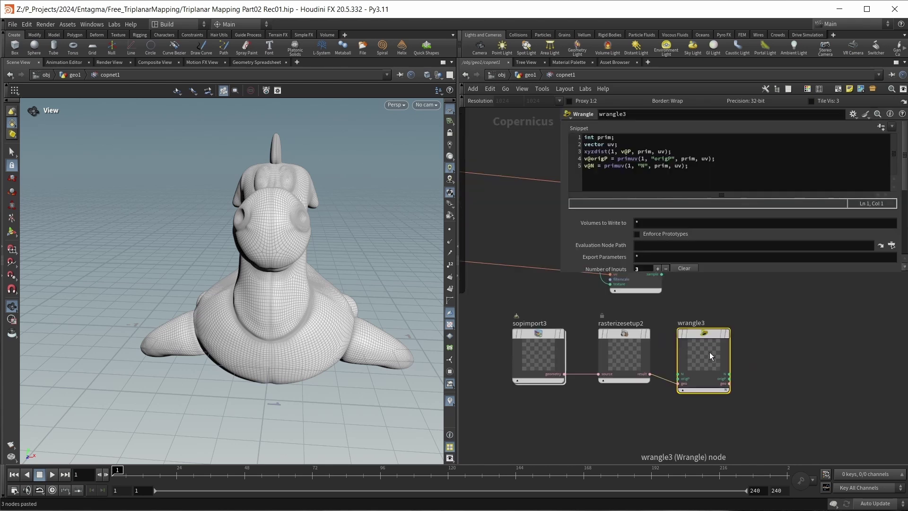
{"action": "scroll", "coordinate": [701, 371], "scroll_direction": "up", "scroll_amount": 2}
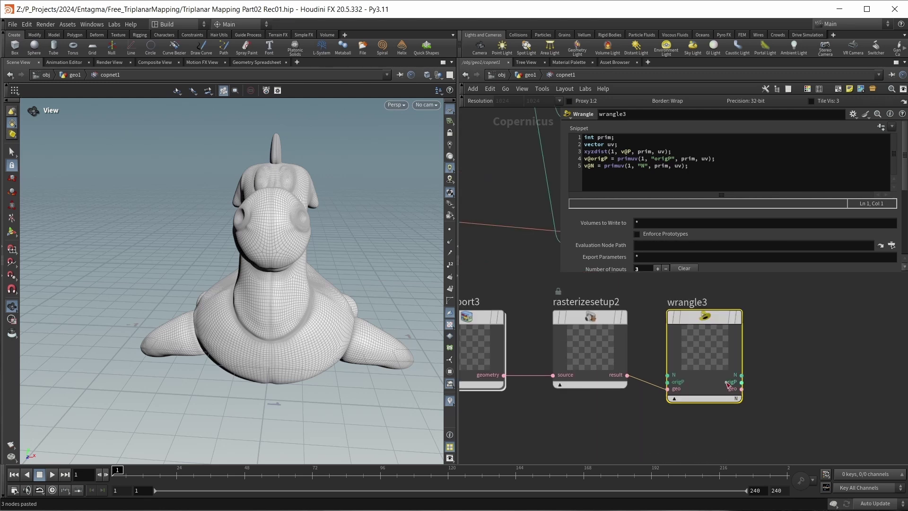
{"action": "left_click_drag", "start_coordinate": [751, 271], "coordinate": [739, 370]}
{"action": "double_click", "coordinate": [673, 319]}
{"action": "type", "text": "tangentu"}
{"action": "key", "text": "Return"}
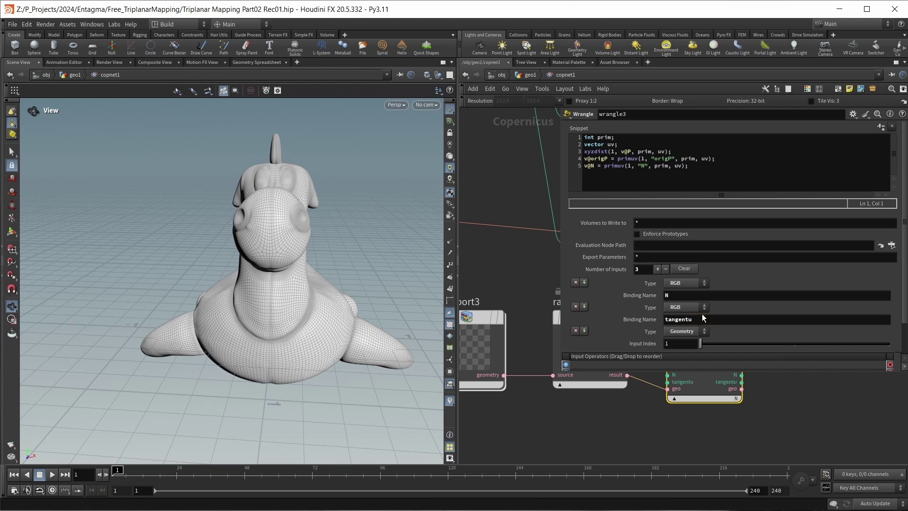
Replace origP with tangentu on snippet line 4 and display wrangle3's output
{"action": "double_click", "coordinate": [600, 158]}
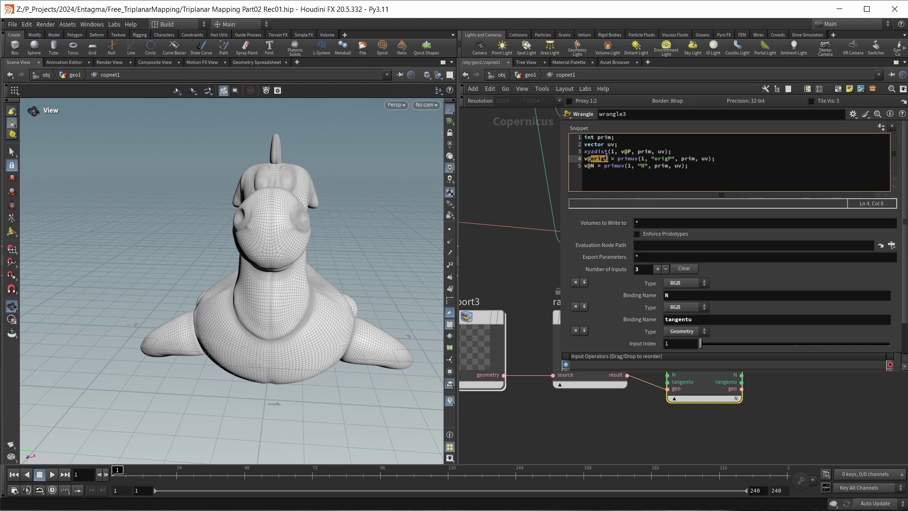
{"action": "type", "text": "tangentu"}
{"action": "double_click", "coordinate": [673, 159]}
{"action": "type", "text": "tangentu"}
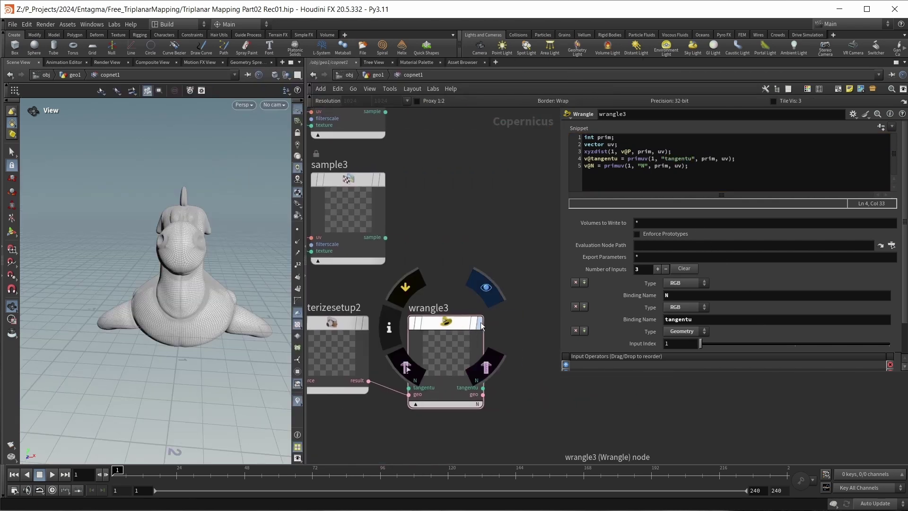
{"action": "left_click", "coordinate": [481, 326]}
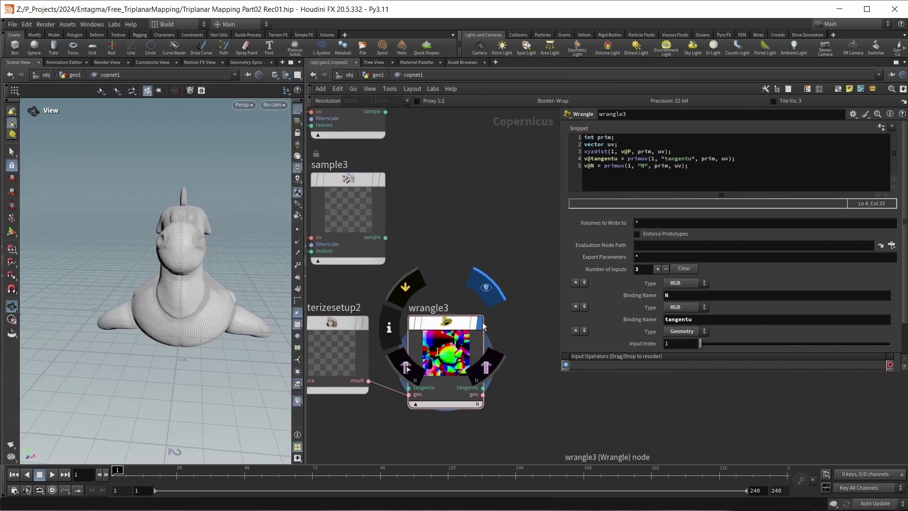
View wrangle3's tangentu output, frame the whole network, and inspect vectortransform1 and vectortransform2
{"action": "left_click", "coordinate": [476, 406]}
{"action": "left_click", "coordinate": [492, 419]}
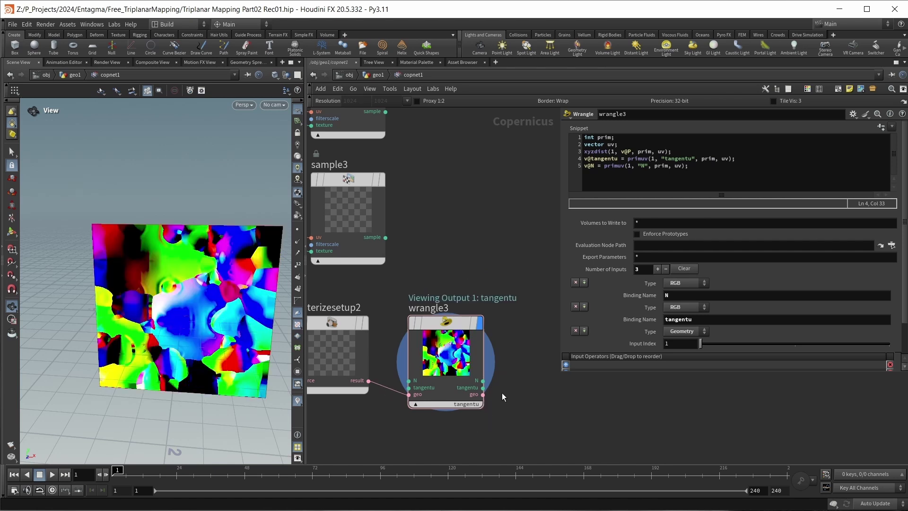
{"action": "key", "text": "h"}
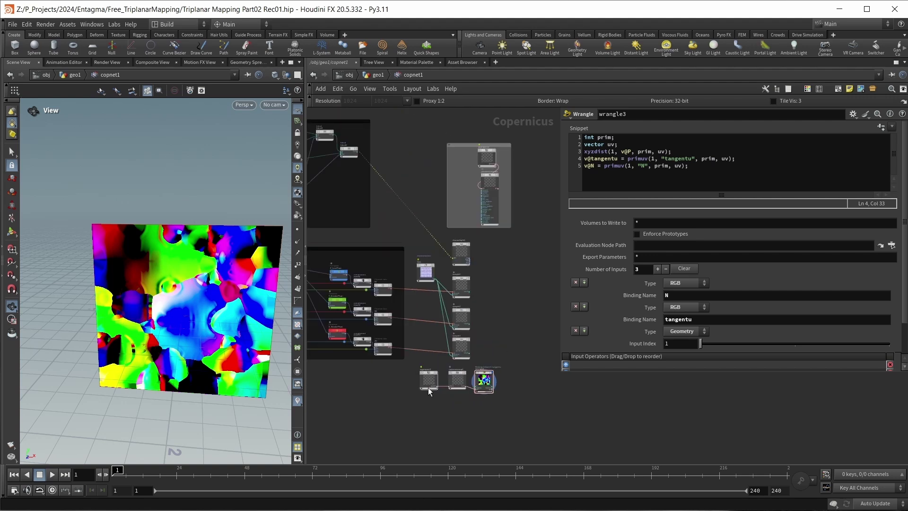
{"action": "scroll", "coordinate": [358, 270], "scroll_direction": "up", "scroll_amount": 6}
{"action": "left_click", "coordinate": [506, 345]}
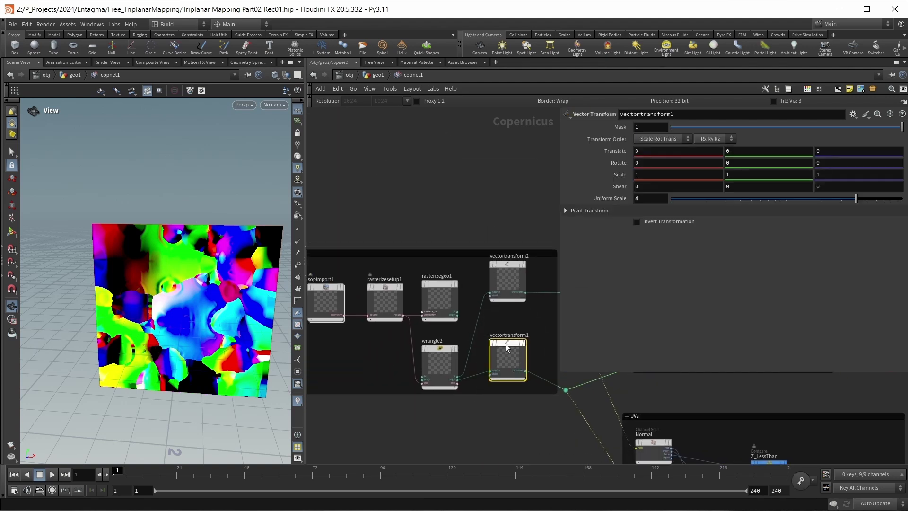
{"action": "left_click", "coordinate": [508, 280]}
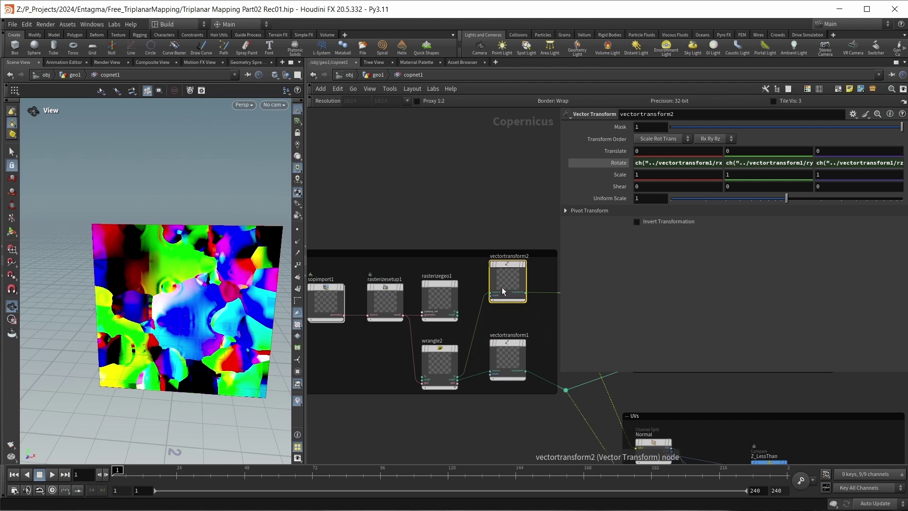
Paste two copies of vectortransform2 beside wrangle3 and wire them to its N and tangentu outputs
{"action": "mouse_move", "coordinate": [506, 269]}
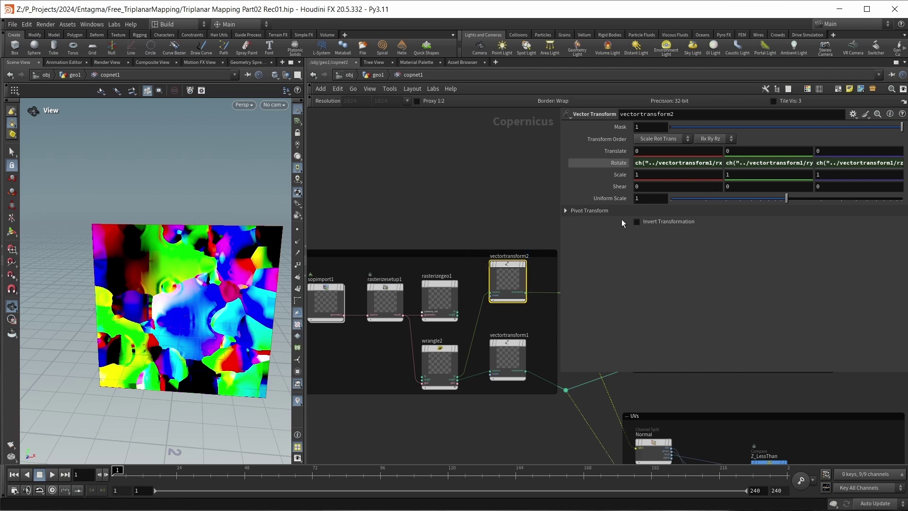
{"action": "key", "text": "ctrl+c"}
{"action": "scroll", "coordinate": [509, 284], "scroll_direction": "down", "scroll_amount": 3}
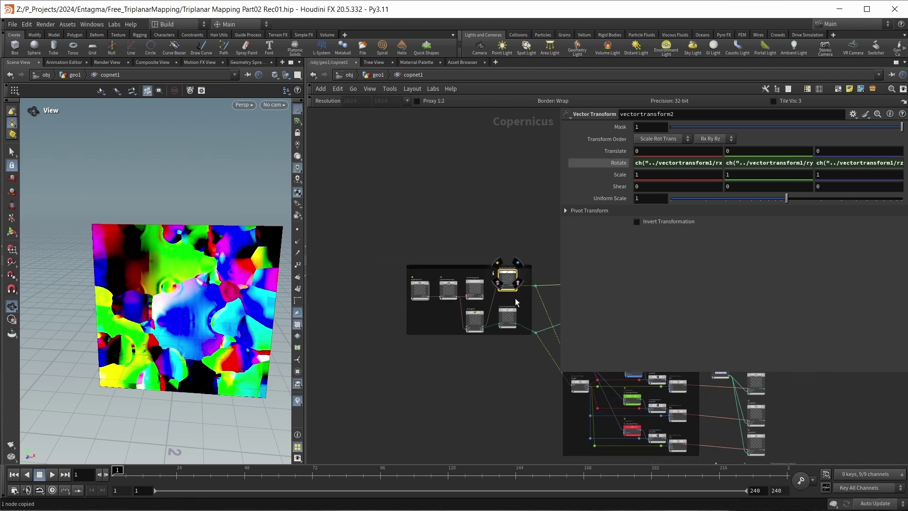
{"action": "scroll", "coordinate": [434, 355], "scroll_direction": "up", "scroll_amount": 5}
{"action": "key", "text": "ctrl+v"}
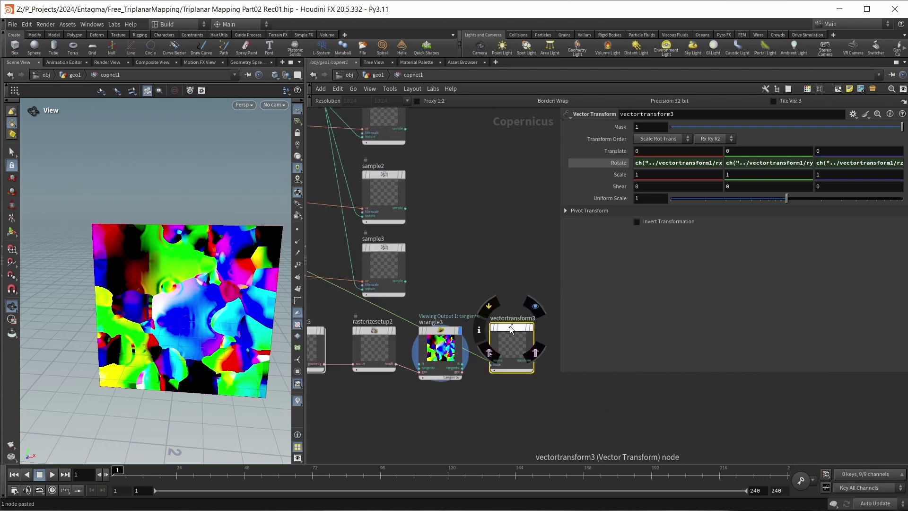
{"action": "key", "text": "ctrl+v"}
{"action": "scroll", "coordinate": [474, 381], "scroll_direction": "up", "scroll_amount": 2}
{"action": "left_click_drag", "start_coordinate": [457, 352], "coordinate": [515, 422]}
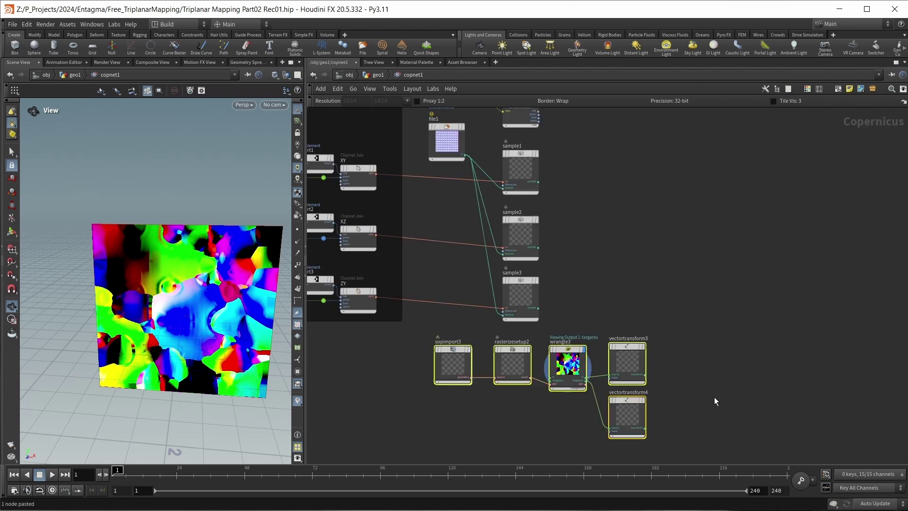
Set sample1's display flag so the plane shows the purple-blue testnormal.exr pattern, then select sample1
{"action": "left_click", "coordinate": [536, 154]}
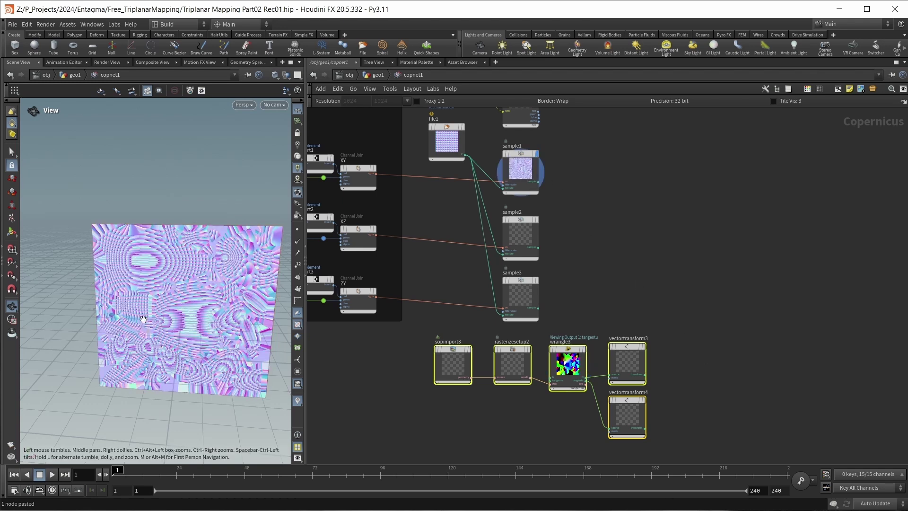
{"action": "scroll", "coordinate": [132, 369], "scroll_direction": "up", "scroll_amount": 6}
{"action": "scroll", "coordinate": [543, 152], "scroll_direction": "up", "scroll_amount": 5}
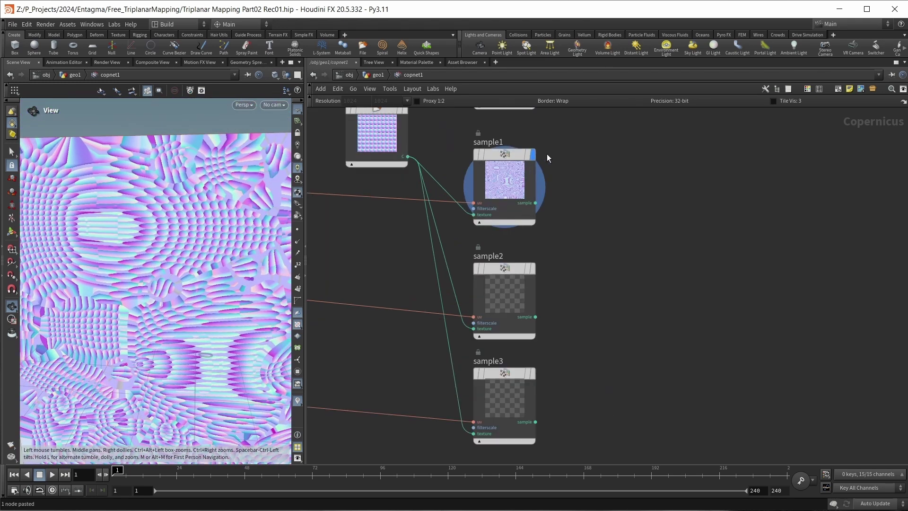
{"action": "mouse_move", "coordinate": [505, 264]}
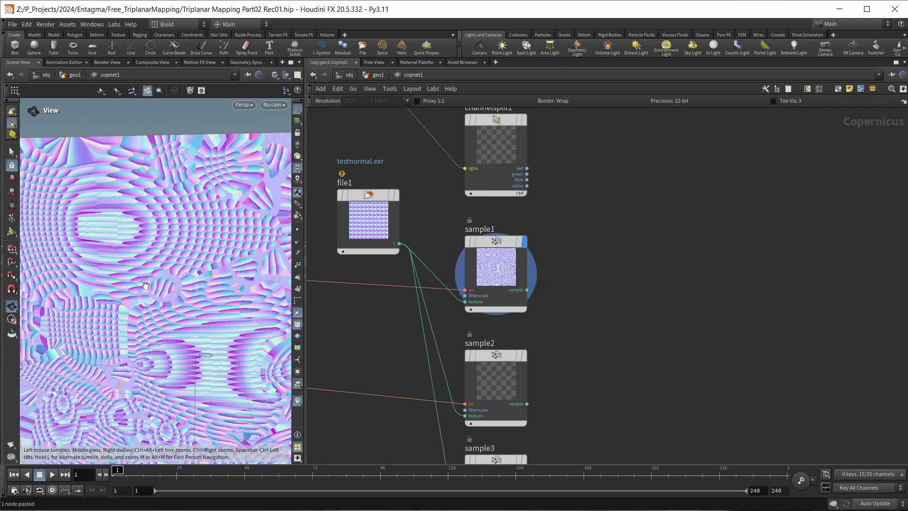
{"action": "scroll", "coordinate": [142, 269], "scroll_direction": "down", "scroll_amount": 5}
{"action": "scroll", "coordinate": [141, 259], "scroll_direction": "up", "scroll_amount": 1}
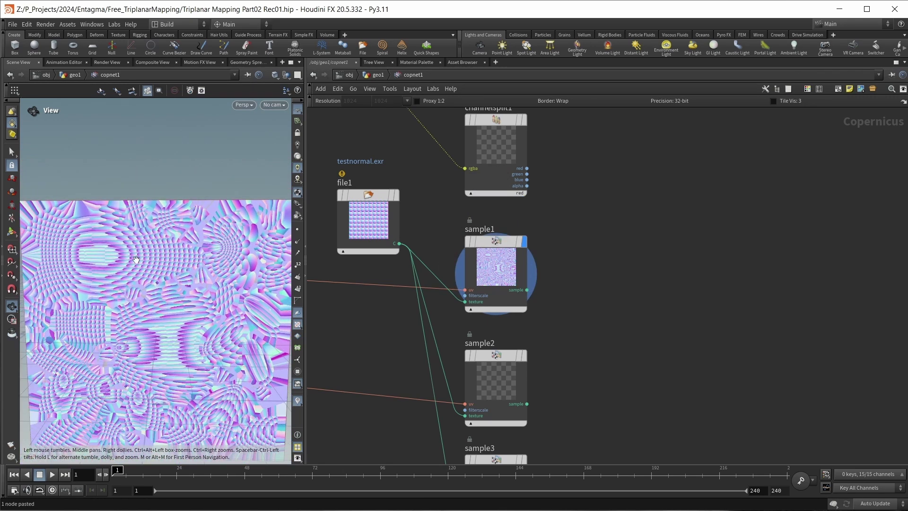
{"action": "mouse_move", "coordinate": [501, 283]}
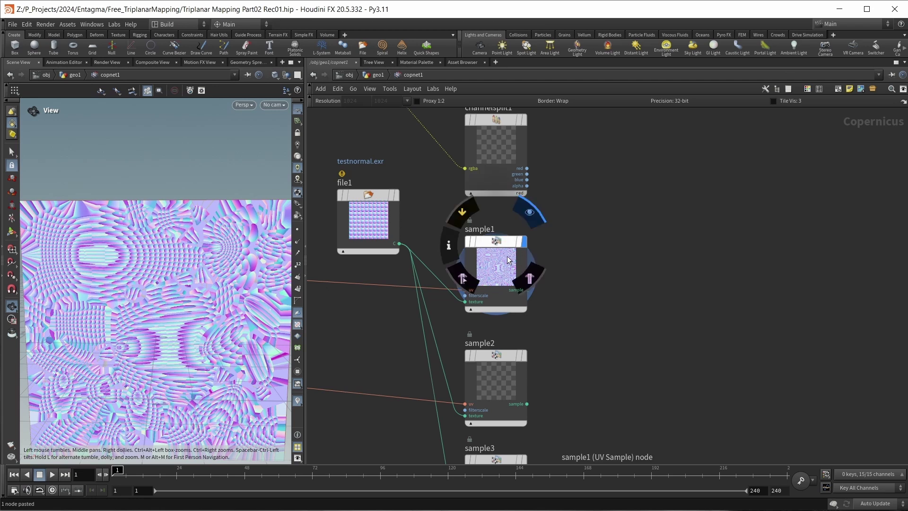
{"action": "left_click", "coordinate": [497, 246]}
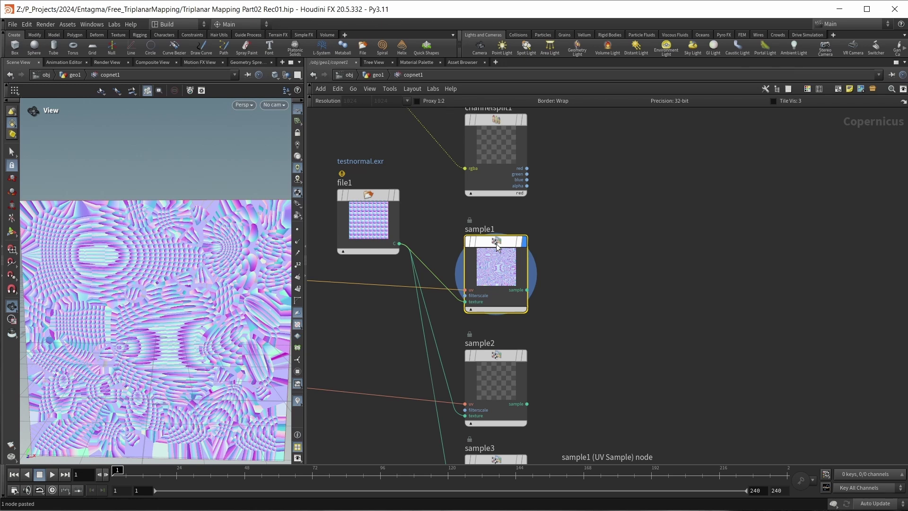
Add a convertnormal1 node after sample1 and confirm its Conversion is Offset to Signed
{"action": "left_click", "coordinate": [601, 288]}
{"action": "key", "text": "Tab"}
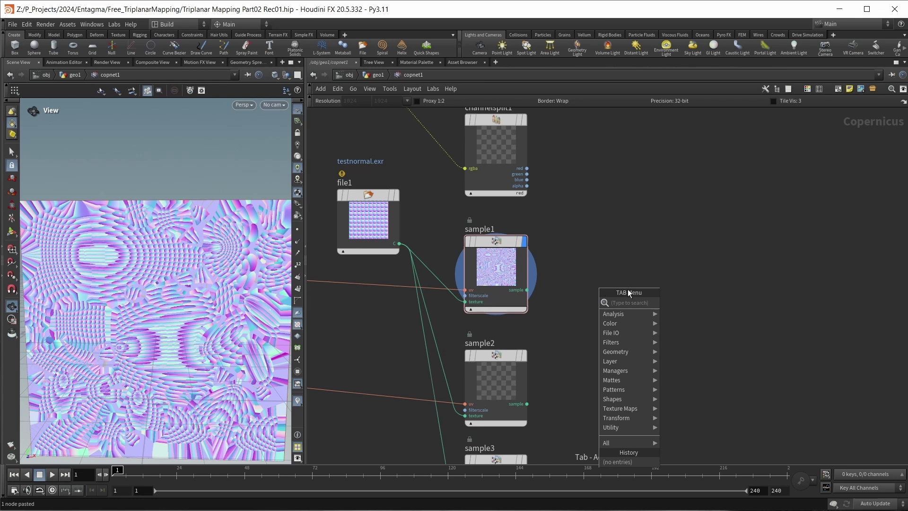
{"action": "type", "text": "norm"}
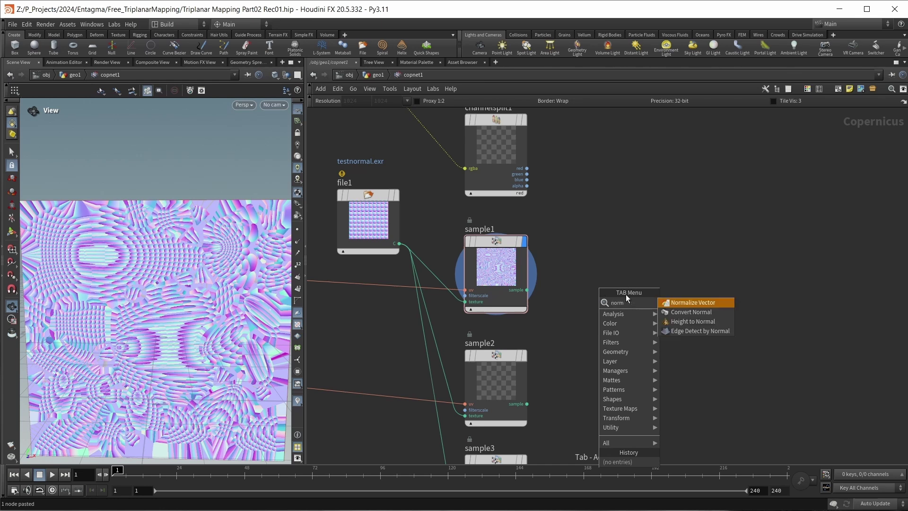
{"action": "left_click", "coordinate": [689, 313]}
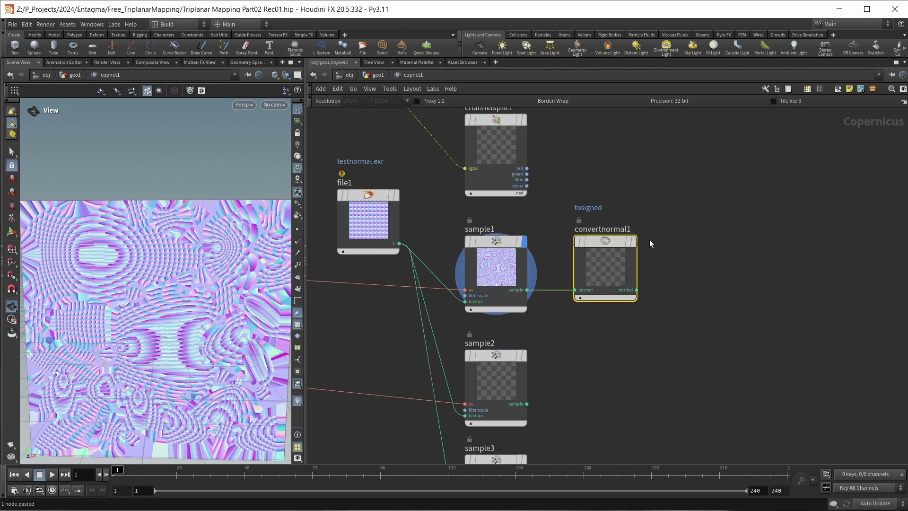
{"action": "key", "text": "p"}
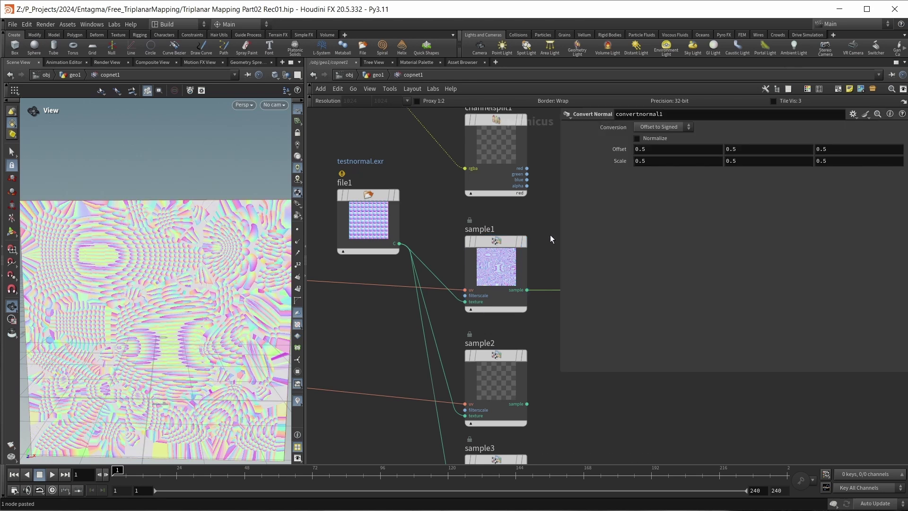
{"action": "left_click_drag", "start_coordinate": [559, 234], "coordinate": [651, 234]}
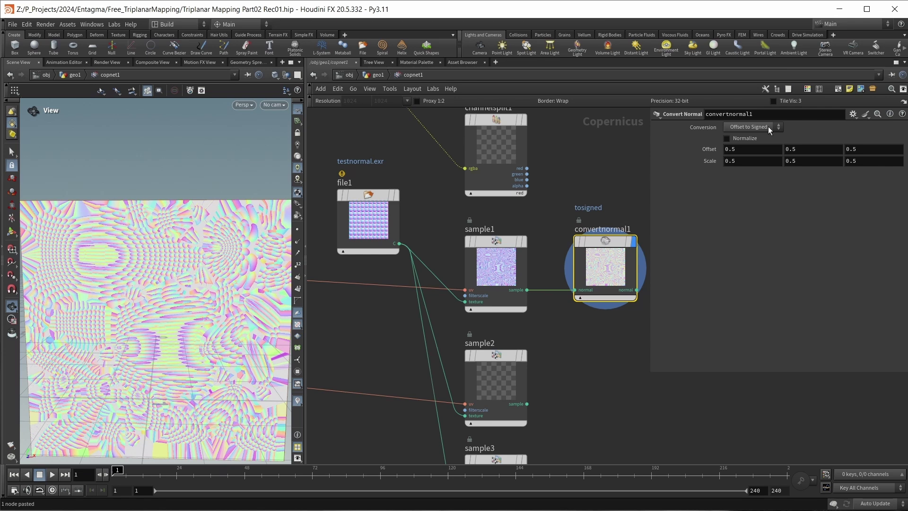
{"action": "key", "text": "p"}
Create a wrangle node from the Tab search using 'angle'
{"action": "key", "text": "Tab"}
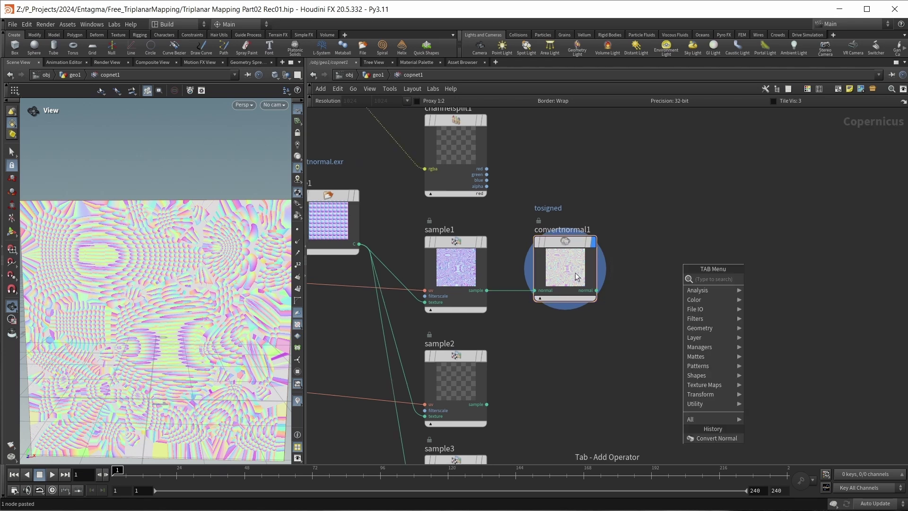
{"action": "type", "text": "angle"}
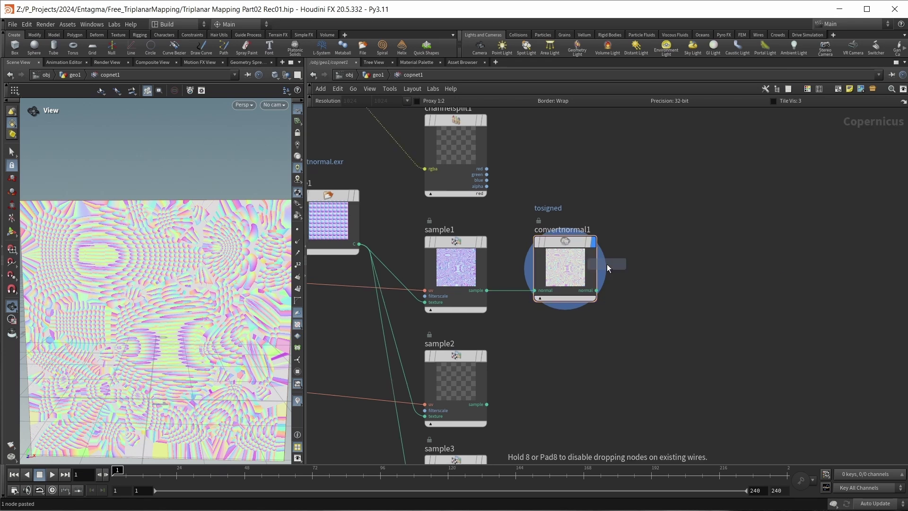
{"action": "key", "text": "Return"}
Place wrangle4 right of convertnormal1 and make its first input RGB bound as Map
{"action": "left_click", "coordinate": [678, 245]}
{"action": "key", "text": "p"}
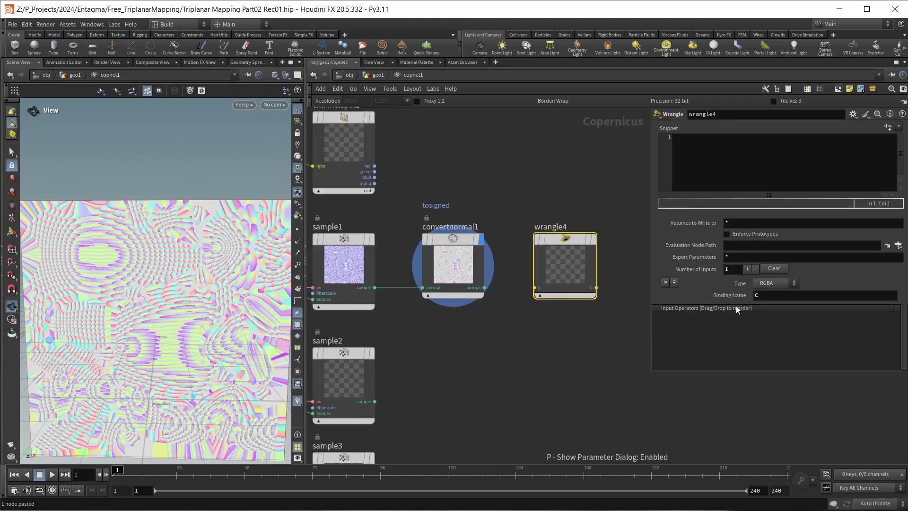
{"action": "left_click", "coordinate": [767, 286]}
{"action": "left_click", "coordinate": [771, 306]}
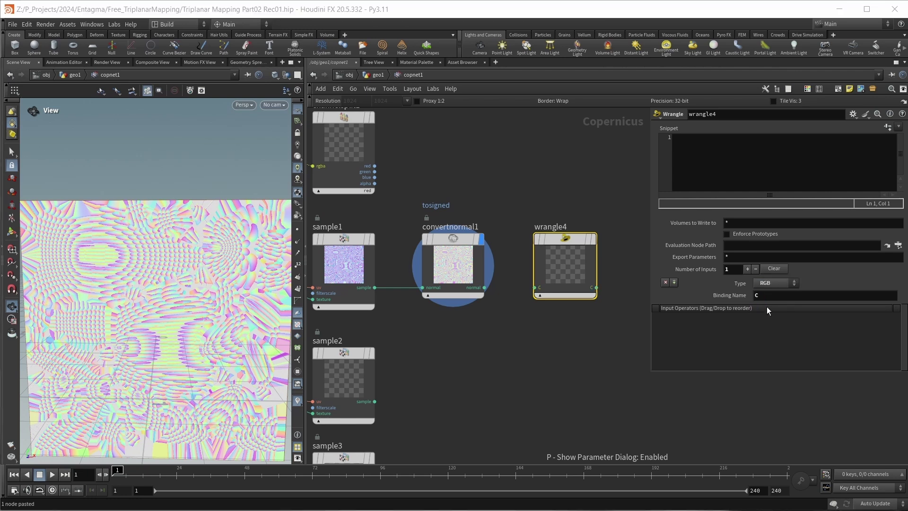
{"action": "left_click", "coordinate": [762, 295]}
{"action": "type", "text": "Map"}
{"action": "key", "text": "Return"}
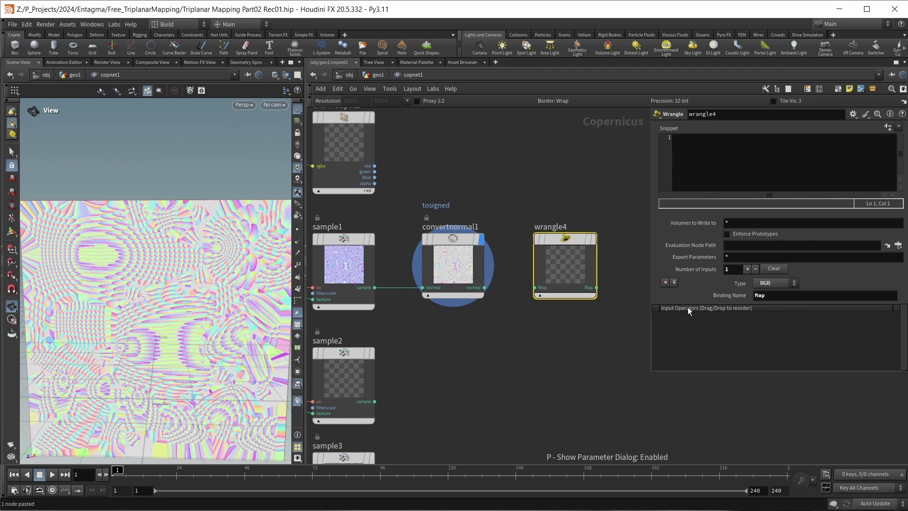
Raise wrangle4 to 3 inputs, binding the second as RGB N and the third as tangentu
{"action": "left_click", "coordinate": [748, 269]}
{"action": "left_click", "coordinate": [747, 269]}
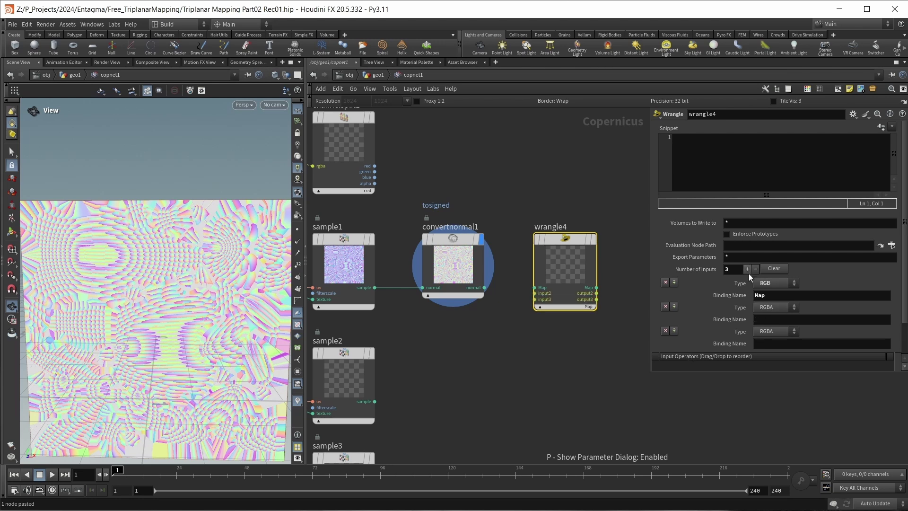
{"action": "left_click", "coordinate": [771, 307]}
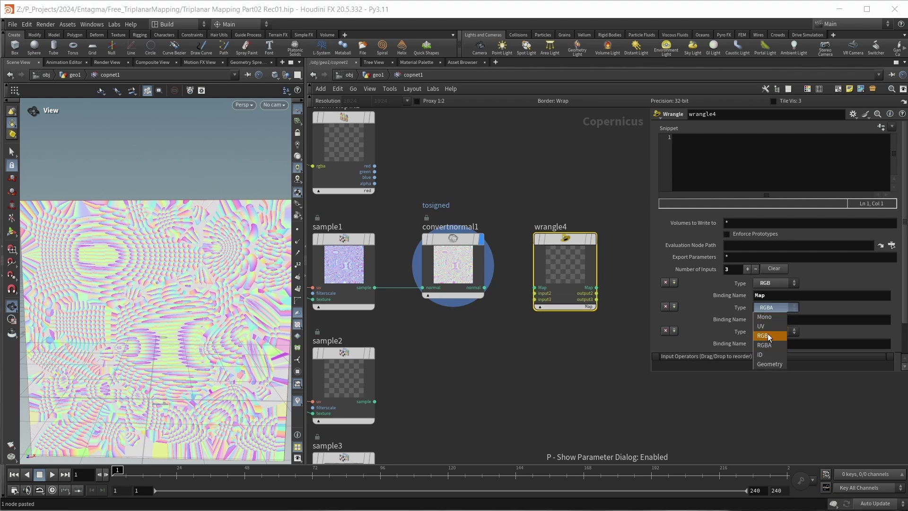
{"action": "left_click", "coordinate": [767, 335]}
{"action": "left_click", "coordinate": [764, 320]}
{"action": "type", "text": "N"}
{"action": "key", "text": "Tab"}
{"action": "type", "text": "tangentu"}
{"action": "key", "text": "Return"}
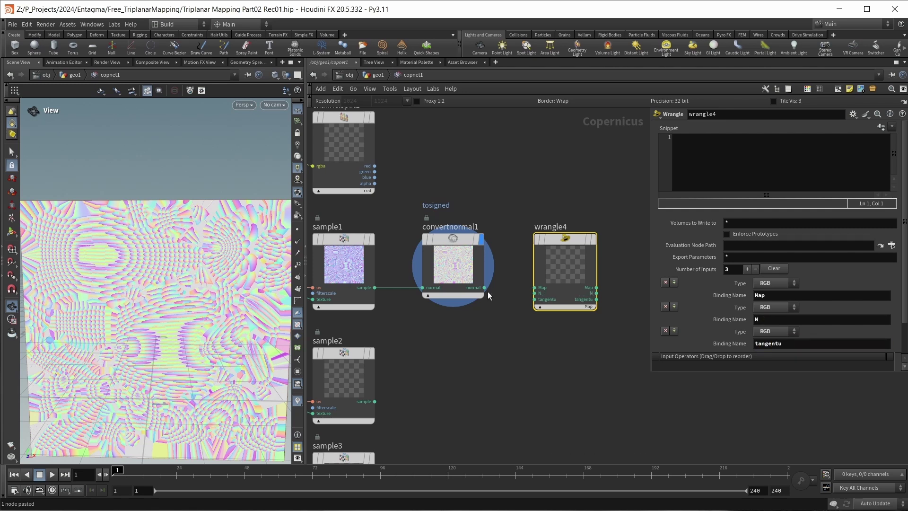
Wire convertnormal1 into wrangle4's Map input and bring the vector transform copies into view
{"action": "left_click_drag", "start_coordinate": [484, 287], "coordinate": [535, 288]}
{"action": "scroll", "coordinate": [519, 230], "scroll_direction": "down", "scroll_amount": 1}
{"action": "scroll", "coordinate": [519, 231], "scroll_direction": "down", "scroll_amount": 1}
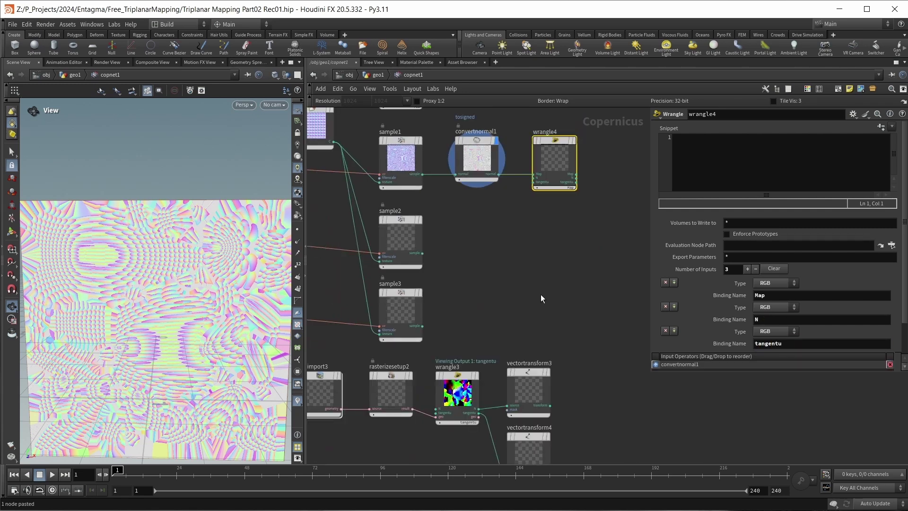
{"action": "middle_click_drag", "start_coordinate": [554, 336], "coordinate": [544, 297]}
{"action": "left_click", "coordinate": [518, 333]}
Connect vectortransform3 to wrangle4's N input and vectortransform4 to its tangentu input
{"action": "left_click", "coordinate": [518, 411]}
{"action": "left_click", "coordinate": [540, 366]}
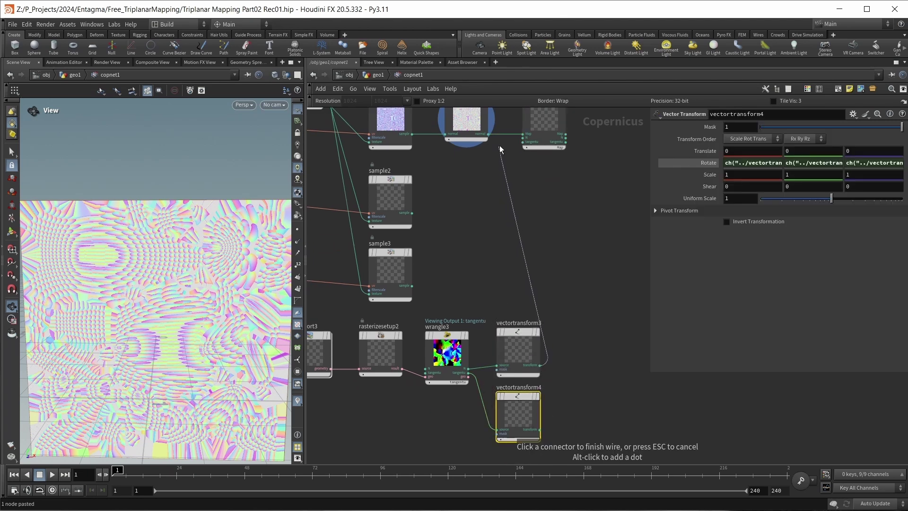
{"action": "left_click", "coordinate": [523, 138]}
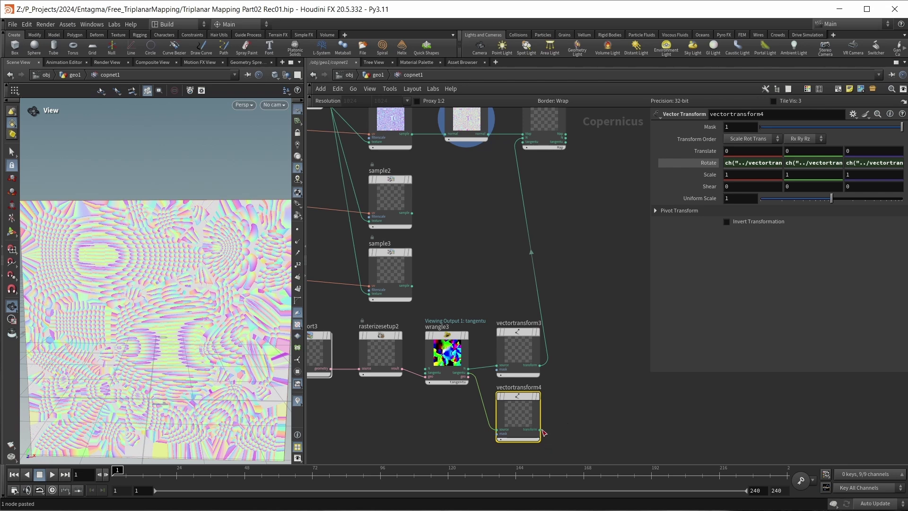
{"action": "left_click", "coordinate": [540, 430]}
{"action": "left_click", "coordinate": [523, 142]}
Centre the view on wrangle4, select it to review its inputs, and make room beside it
{"action": "middle_click_drag", "start_coordinate": [551, 186], "coordinate": [590, 266]}
{"action": "scroll", "coordinate": [555, 325], "scroll_direction": "up", "scroll_amount": 2}
{"action": "scroll", "coordinate": [555, 325], "scroll_direction": "down", "scroll_amount": 3}
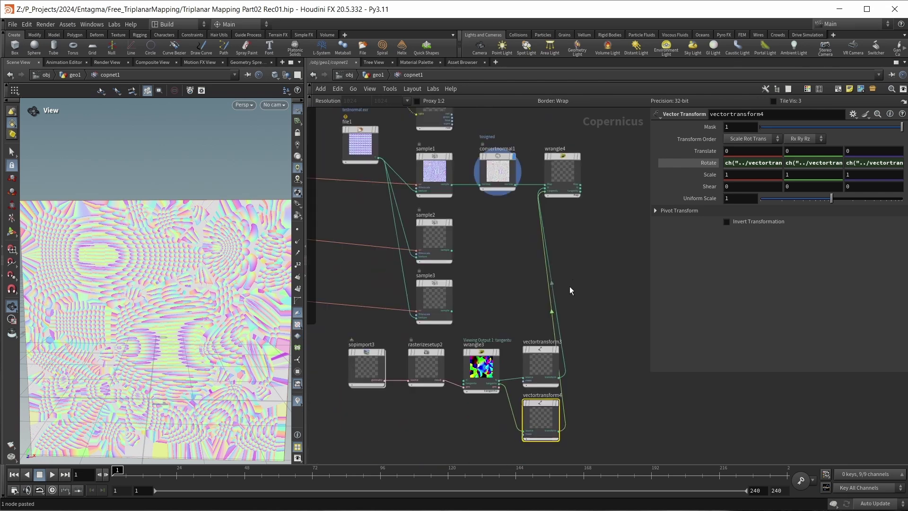
{"action": "scroll", "coordinate": [568, 288], "scroll_direction": "up", "scroll_amount": 2}
{"action": "middle_click_drag", "start_coordinate": [572, 101], "coordinate": [552, 263]}
{"action": "left_click", "coordinate": [551, 263]}
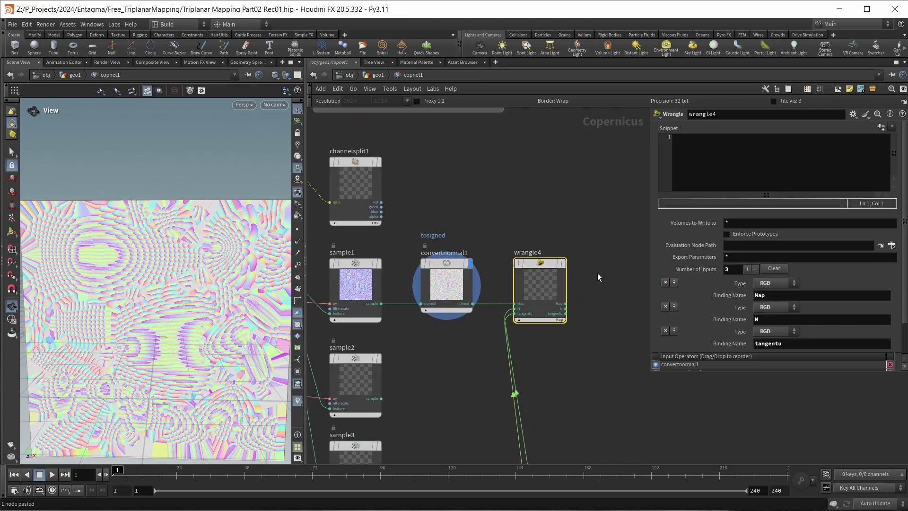
{"action": "left_click_drag", "start_coordinate": [649, 266], "coordinate": [675, 267]}
Paste a convertnormal2 node beside wrangle4 and feed it wrangle4's Map output
{"action": "key", "text": "ctrl+v"}
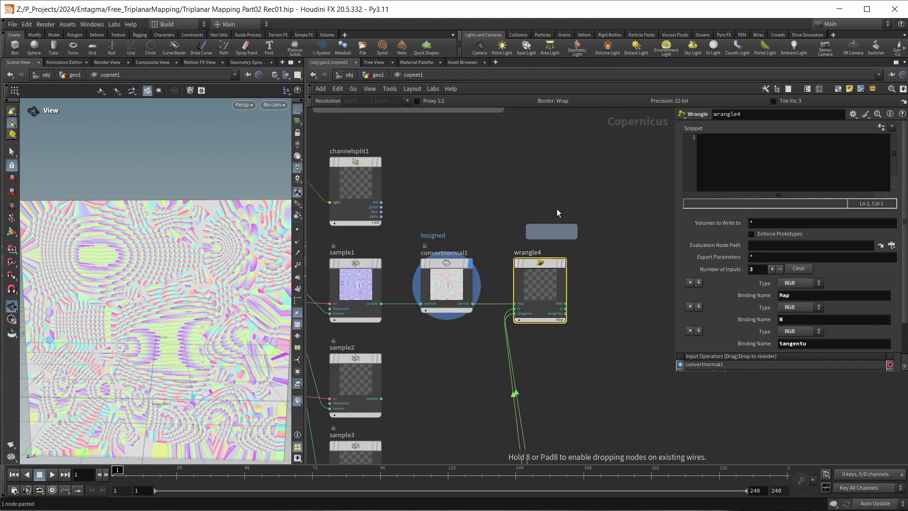
{"action": "left_click", "coordinate": [640, 218]}
{"action": "left_click_drag", "start_coordinate": [639, 217], "coordinate": [642, 234]}
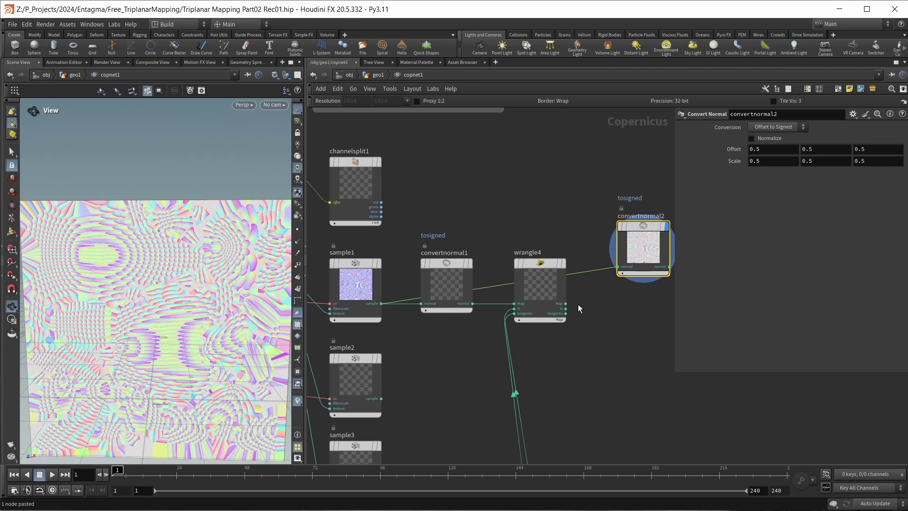
{"action": "left_click_drag", "start_coordinate": [567, 306], "coordinate": [618, 268]}
{"action": "left_click_drag", "start_coordinate": [643, 226], "coordinate": [633, 263]}
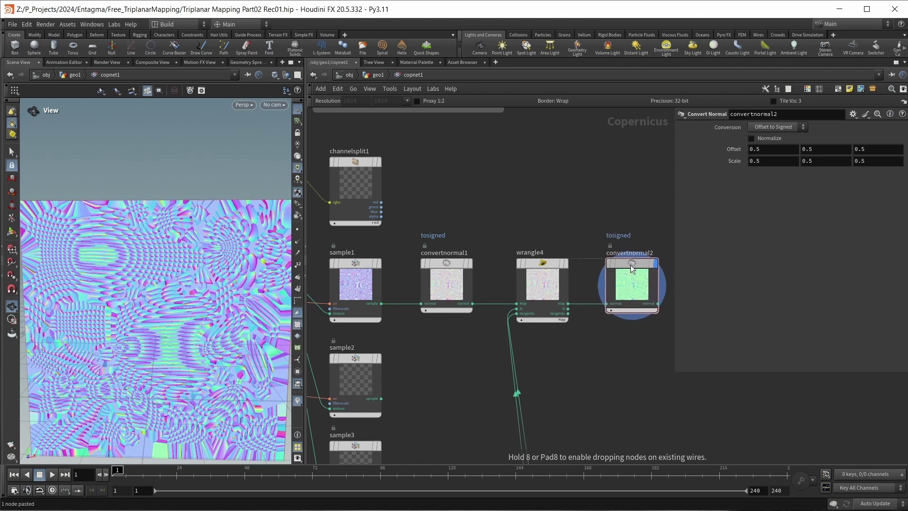
Set convertnormal2's Conversion to Signed to Offset and save the scene
{"action": "left_click", "coordinate": [773, 127]}
{"action": "left_click", "coordinate": [770, 147]}
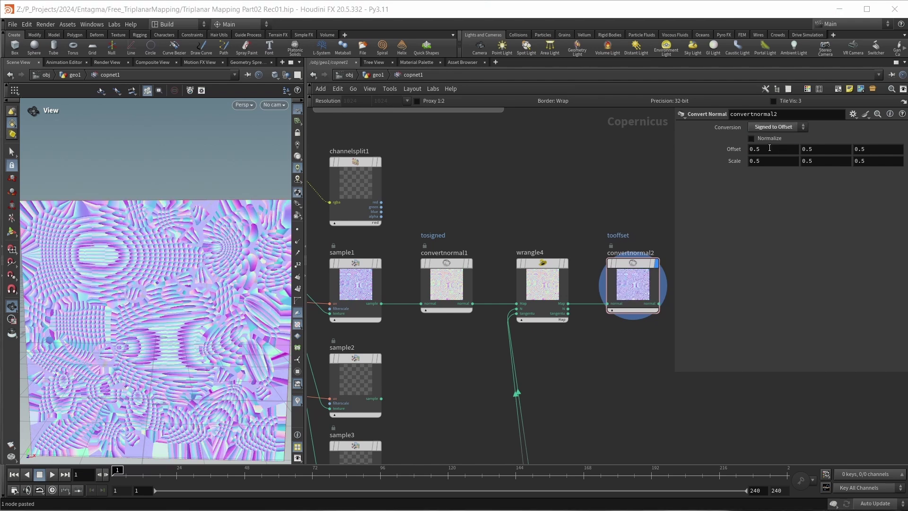
{"action": "key", "text": "ctrl+s"}
{"action": "key", "text": "Up"}
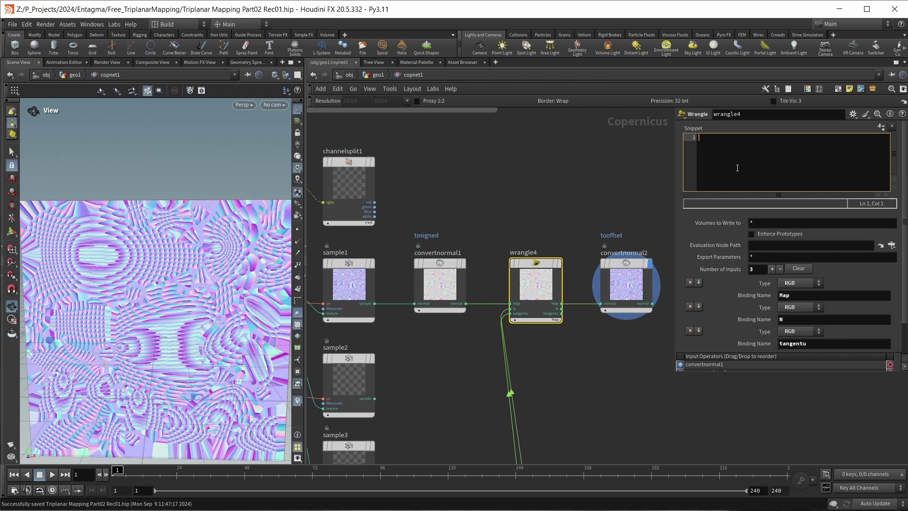
Write snippet lines normalizing v@N into tanN and v@tangentu into tanU
{"action": "type", "text": "vector "}
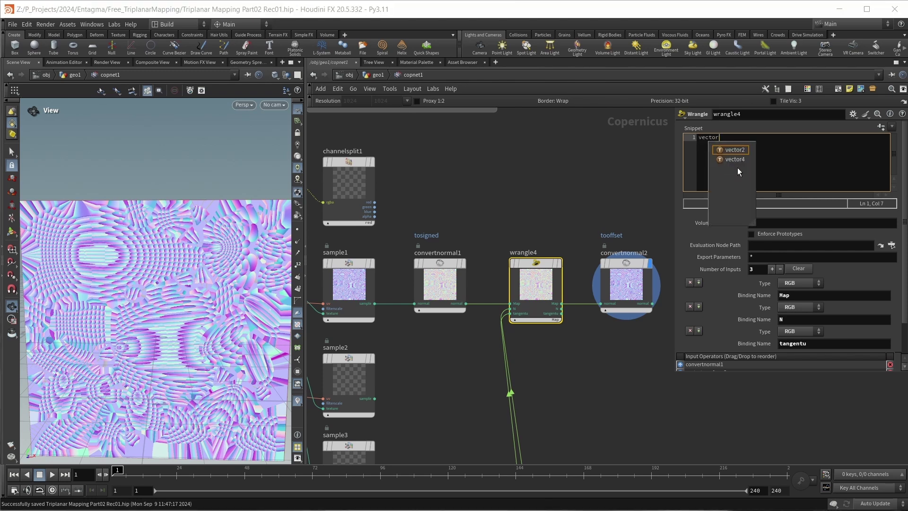
{"action": "type", "text": "tan"}
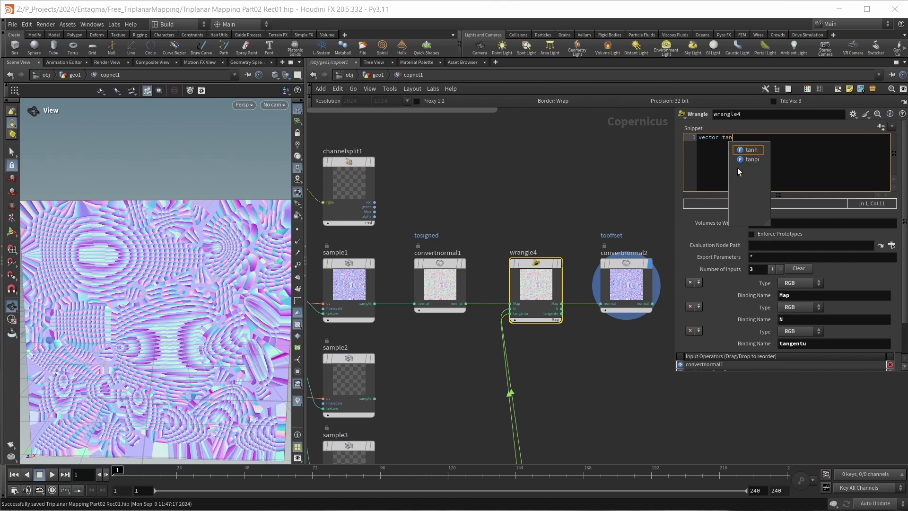
{"action": "type", "text": "N = "}
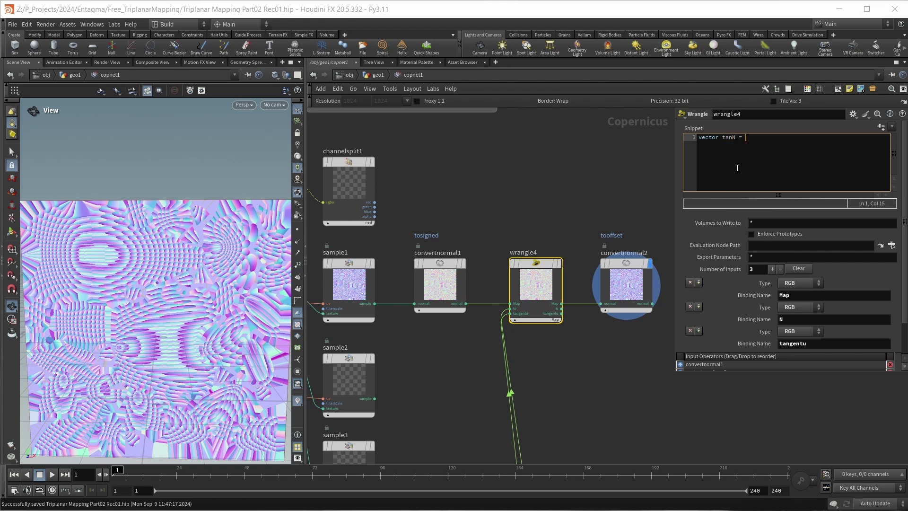
{"action": "type", "text": "v@N"}
{"action": "type", "text": "norm"}
{"action": "type", "text": "alize("}
{"action": "key", "text": "End"}
{"action": "type", "text": ");"}
{"action": "key", "text": "ctrl+d"}
{"action": "left_click", "coordinate": [736, 144]}
{"action": "key", "text": "BackSpace"}
{"action": "type", "text": "U"}
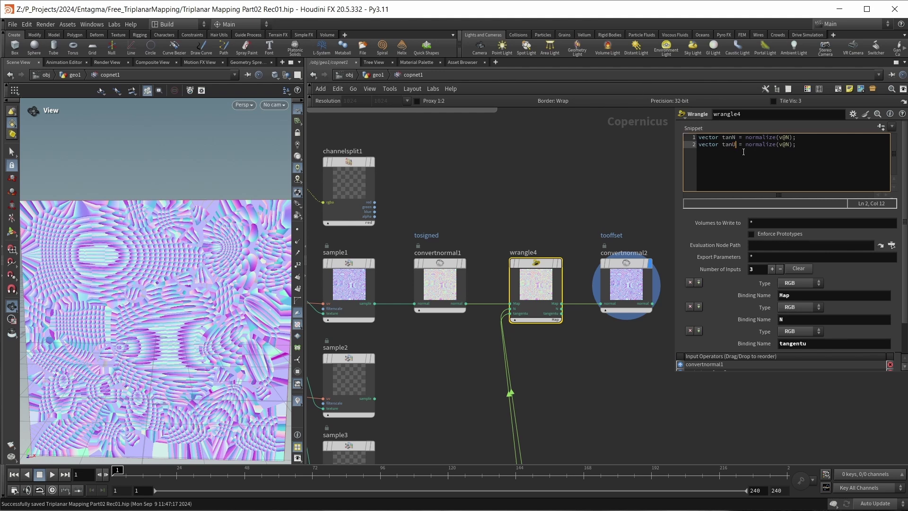
{"action": "double_click", "coordinate": [787, 144]}
{"action": "type", "text": "tangen"}
Declare vector trpN and vector trpU on new lines below
{"action": "left_click", "coordinate": [830, 146]}
{"action": "key", "text": "Return"}
{"action": "key", "text": "Return"}
{"action": "type", "text": "vector t"}
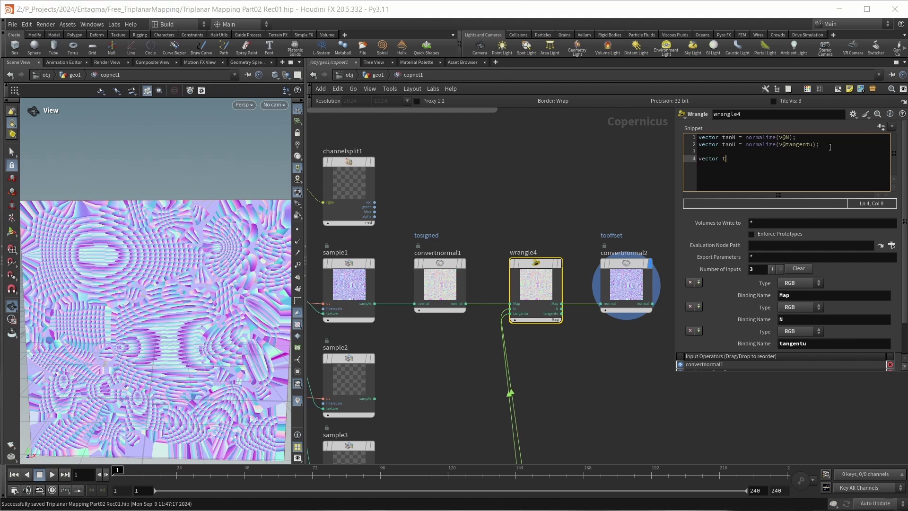
{"action": "type", "text": "rp"}
{"action": "type", "text": "N"}
{"action": "key", "text": "Return"}
{"action": "type", "text": "vector trp"}
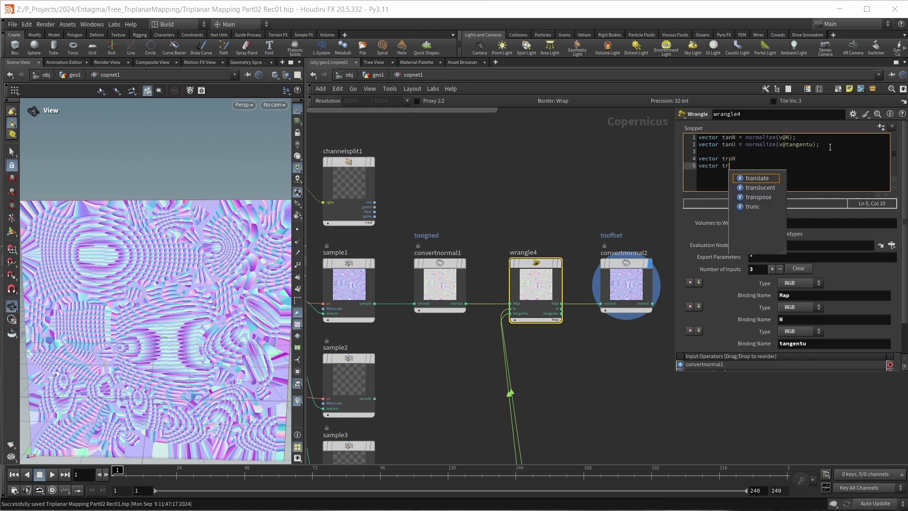
{"action": "type", "text": "U"}
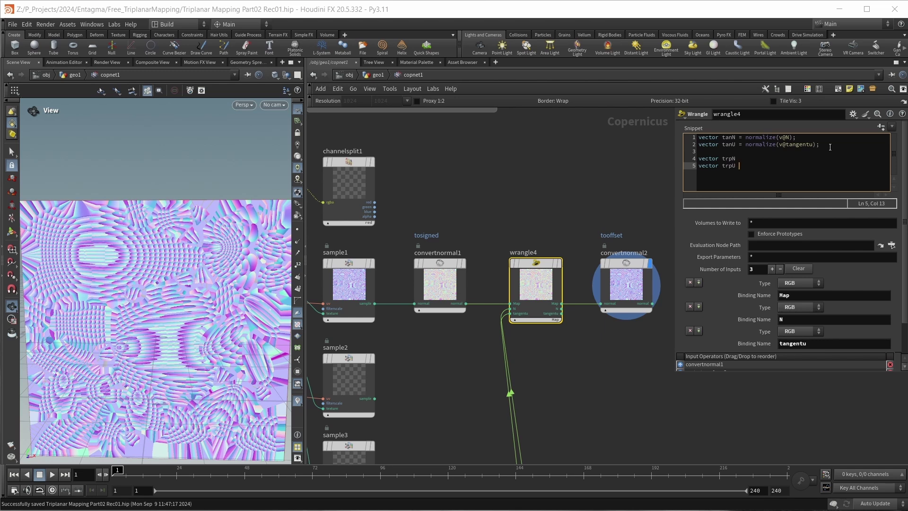
{"action": "key", "text": "Up"}
In wrangle4's snippet, assign trpN = tanN and trpU = {-1, 0, 0} * sign(trpN.z)
{"action": "type", "text": "= tanN;"}
{"action": "key", "text": "Down"}
{"action": "type", "text": "="}
{"action": "type", "text": "{"}
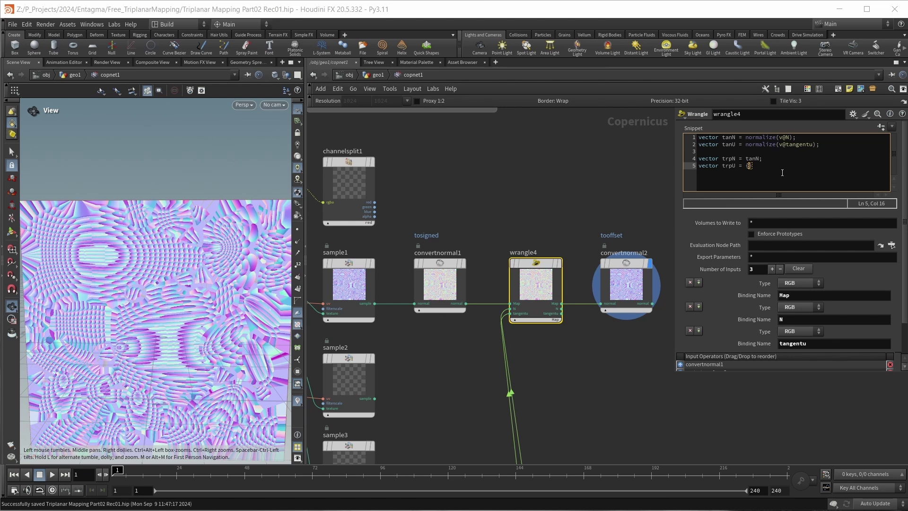
{"action": "type", "text": "-1, 0, 0"}
{"action": "key", "text": "Right"}
{"action": "type", "text": "* sign("}
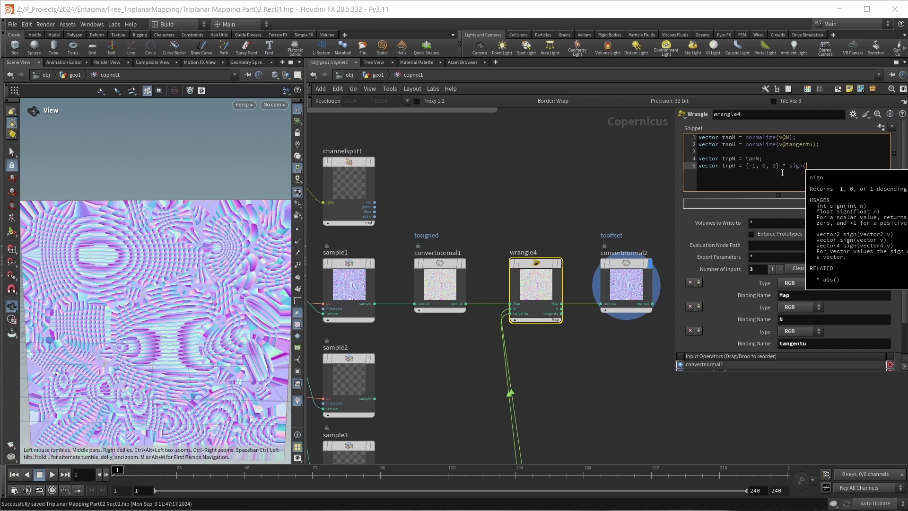
{"action": "type", "text": "trpN"}
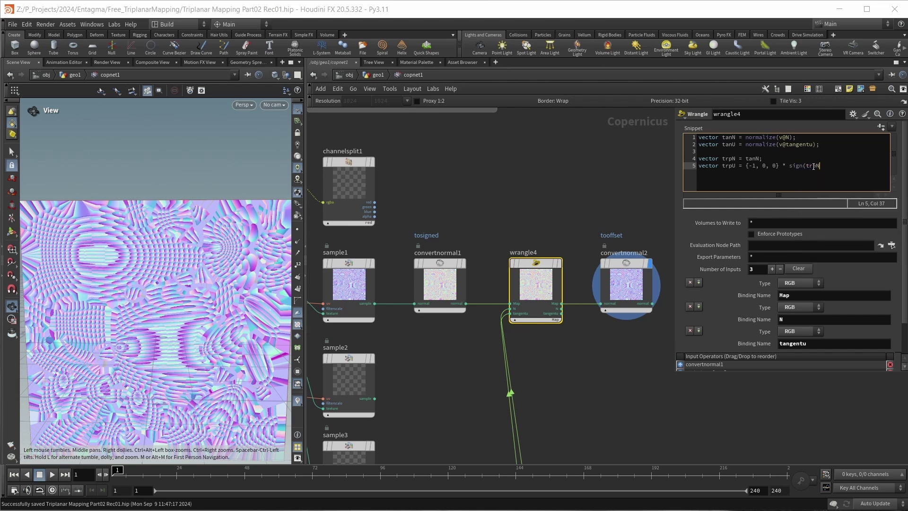
{"action": "type", "text": ".z);"}
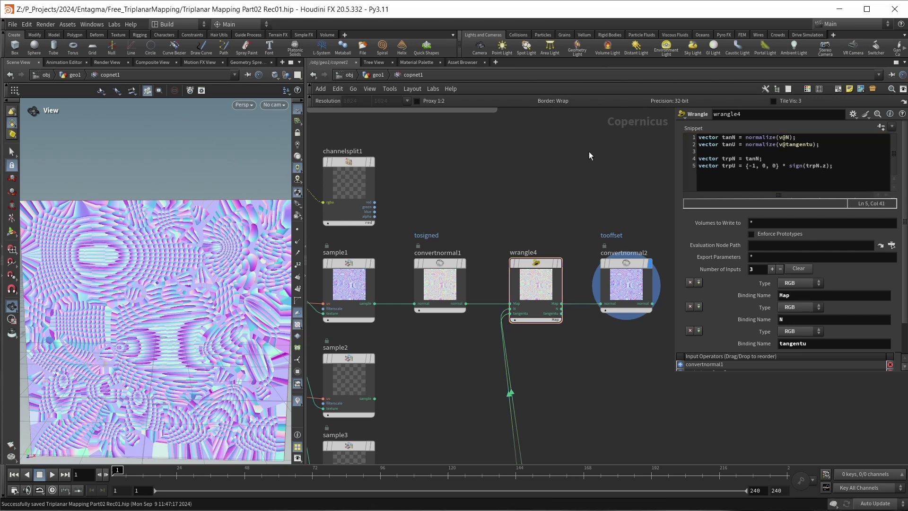
{"action": "scroll", "coordinate": [560, 193], "scroll_direction": "down", "scroll_amount": 3}
{"action": "scroll", "coordinate": [528, 370], "scroll_direction": "down", "scroll_amount": 2}
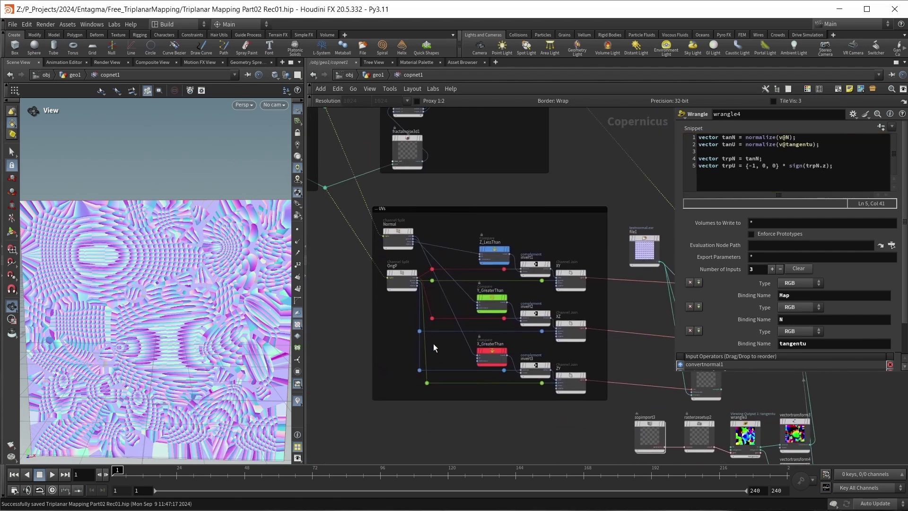
{"action": "scroll", "coordinate": [559, 293], "scroll_direction": "up", "scroll_amount": 2}
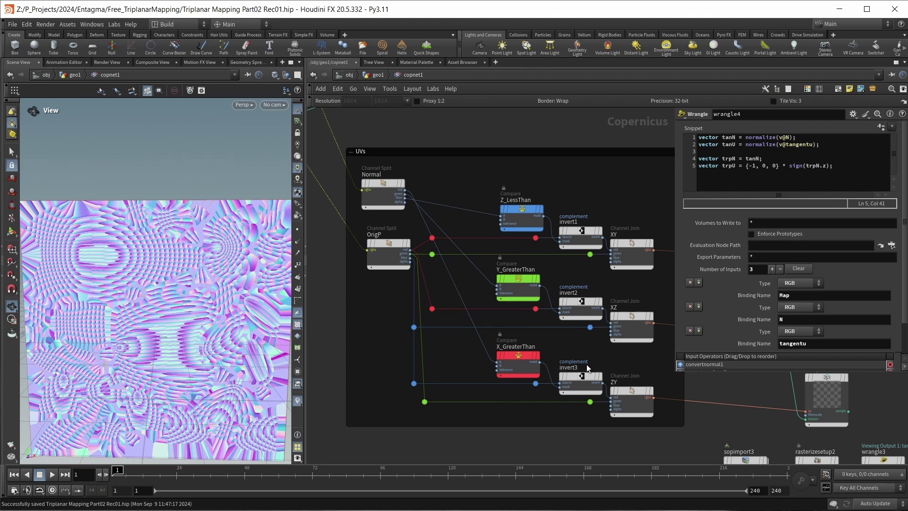
{"action": "scroll", "coordinate": [548, 385], "scroll_direction": "down", "scroll_amount": 3}
{"action": "scroll", "coordinate": [591, 255], "scroll_direction": "up", "scroll_amount": 3}
{"action": "key", "text": "Return"}
{"action": "key", "text": "Return"}
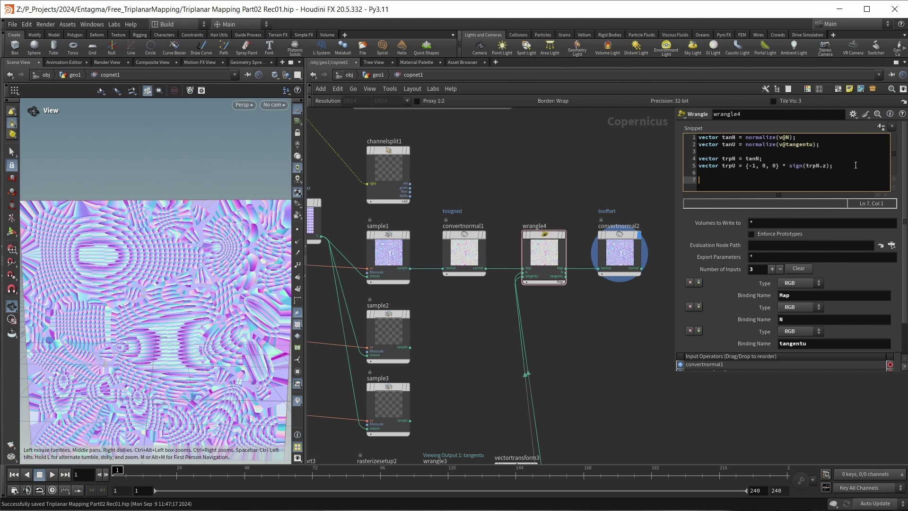
Add the line matrix3 tan = maketransform(tanN, cross(tanU, tanN));
{"action": "type", "text": "matrix3"}
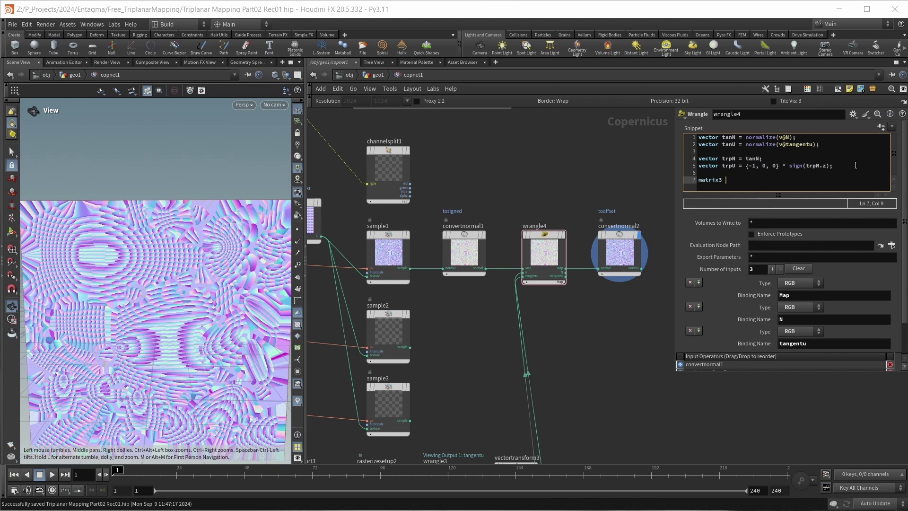
{"action": "type", "text": " tan"}
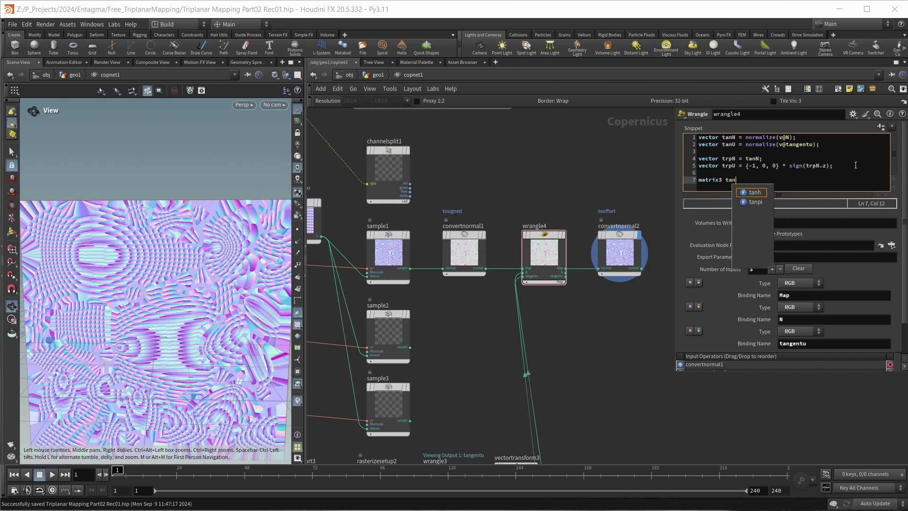
{"action": "type", "text": " maketransform"}
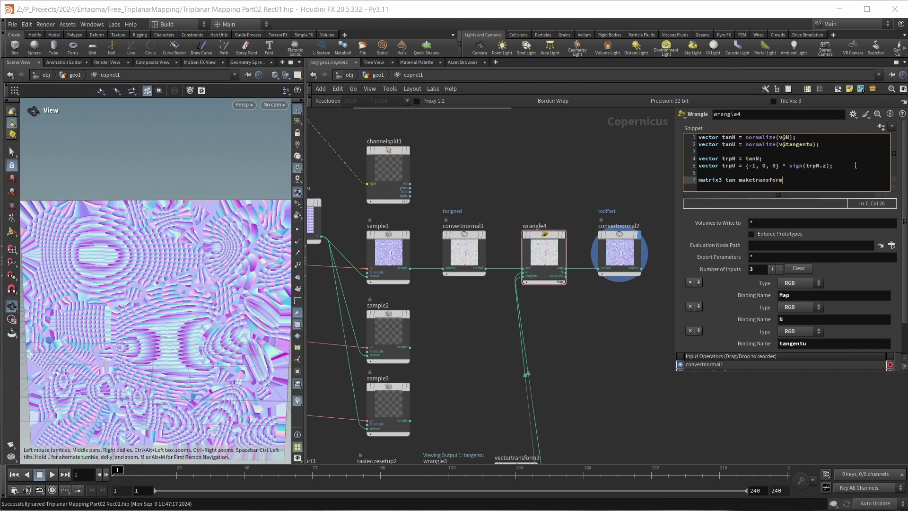
{"action": "key", "text": "ctrl+Left"}
{"action": "type", "text": "="}
{"action": "key", "text": "BackSpace"}
{"action": "key", "text": "End"}
{"action": "type", "text": "("}
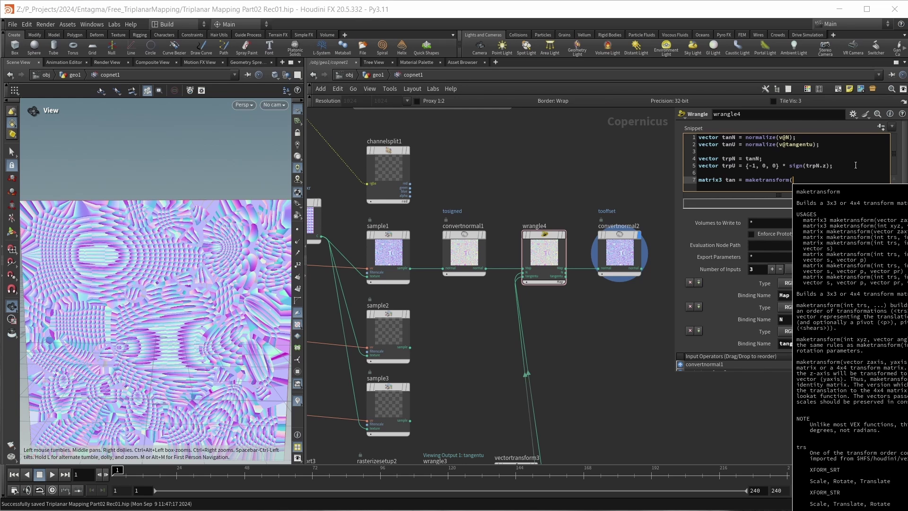
{"action": "type", "text": "tanN"}
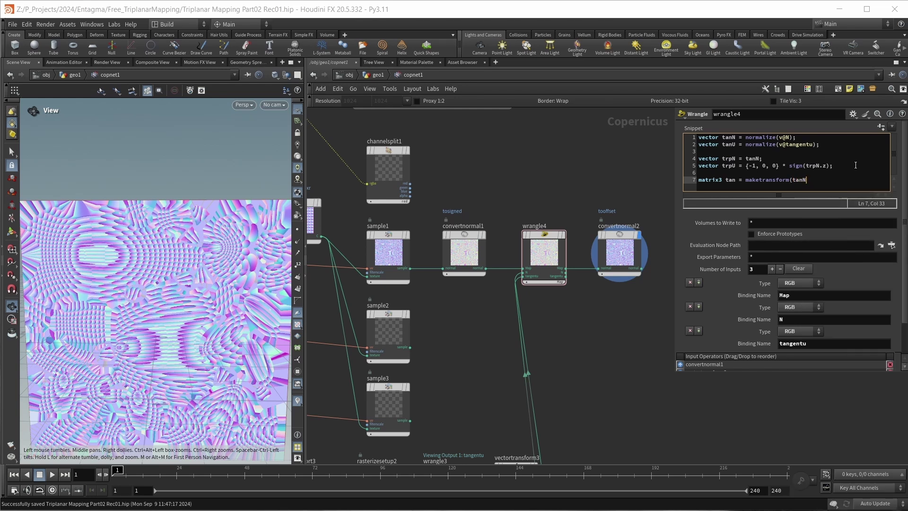
{"action": "type", "text": ", cross("}
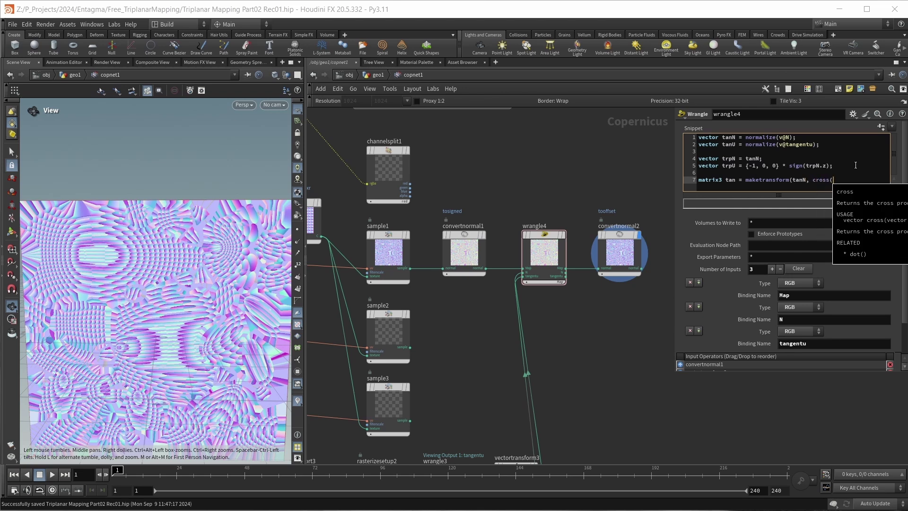
{"action": "type", "text": "tanU, tanN"}
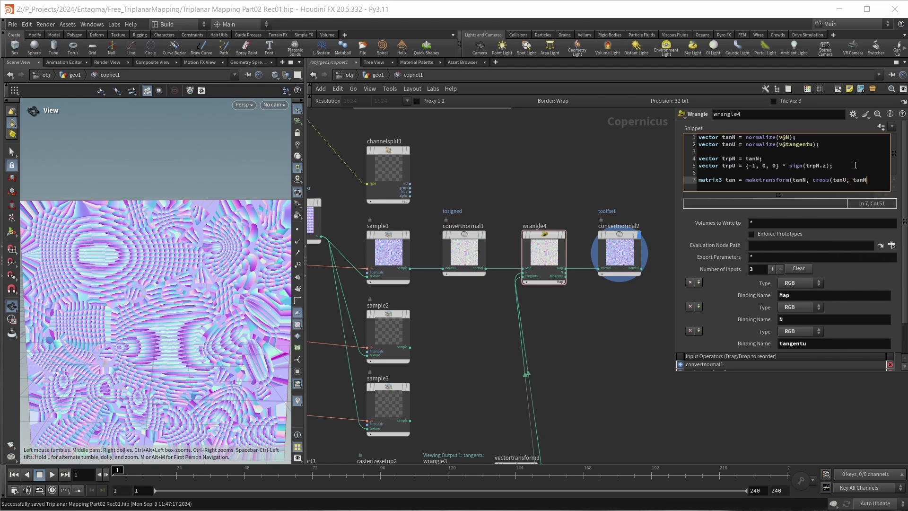
{"action": "type", "text": "));"}
{"action": "key", "text": "Return"}
{"action": "key", "text": "Return"}
{"action": "key", "text": "Up"}
Create a matching trp matrix using maketransform with trpN and trpU
{"action": "type", "text": "matrix3 trp"}
{"action": "key", "text": "Escape"}
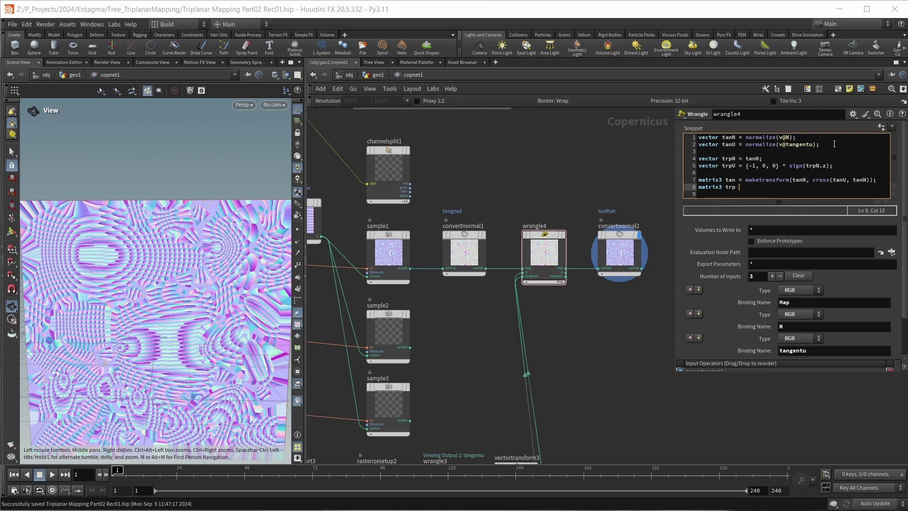
{"action": "left_click", "coordinate": [742, 180]}
{"action": "left_click_drag", "start_coordinate": [737, 181], "coordinate": [879, 180]}
{"action": "key", "text": "ctrl+c"}
{"action": "left_click", "coordinate": [802, 187]}
{"action": "key", "text": "ctrl+v"}
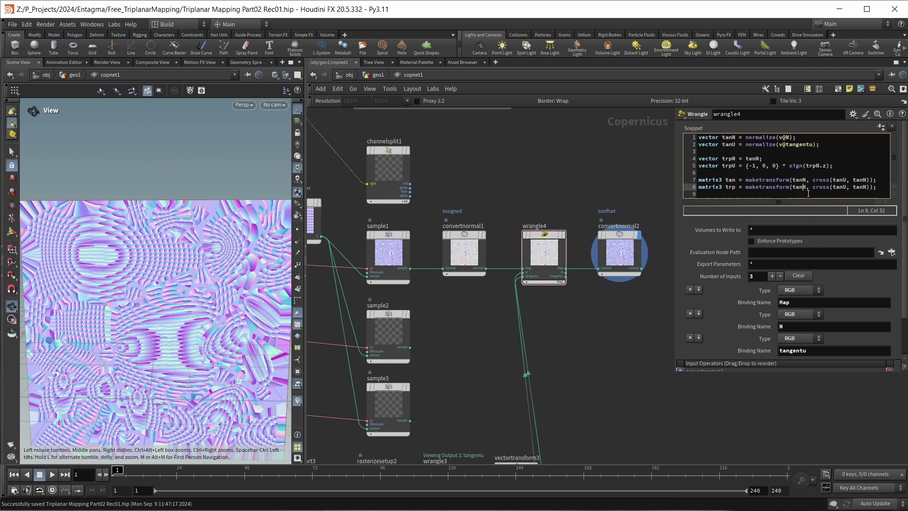
{"action": "key", "text": "BackSpace"}
{"action": "key", "text": "BackSpace"}
{"action": "type", "text": "rp"}
{"action": "key", "text": "Delete"}
{"action": "type", "text": "U"}
{"action": "key", "text": "End"}
{"action": "key", "text": "Return"}
{"action": "key", "text": "Return"}
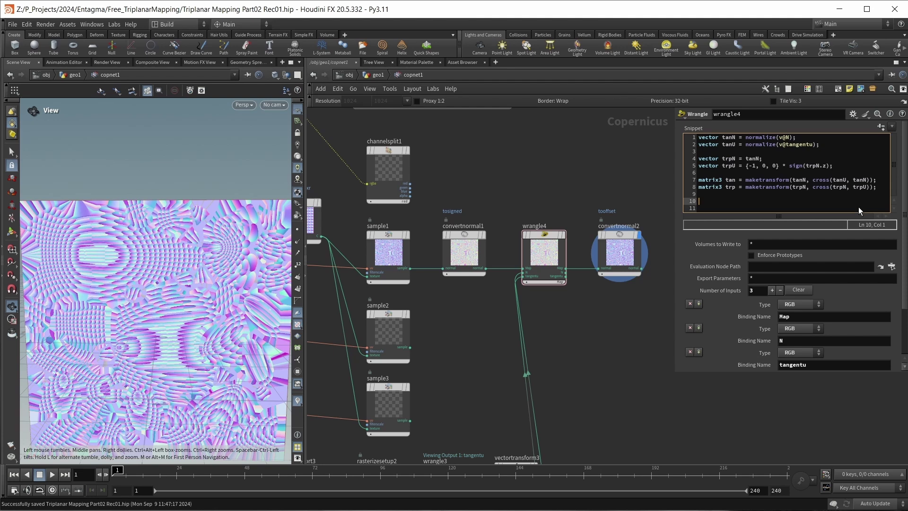
Compute vector Map = v@Map * trp, then write v@Map = Map * invert(tan);
{"action": "type", "text": "vector "}
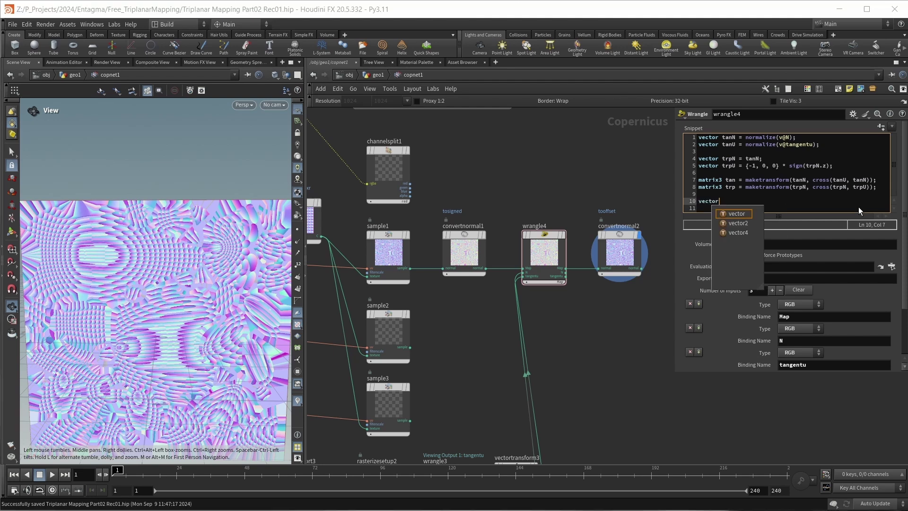
{"action": "type", "text": "Map"}
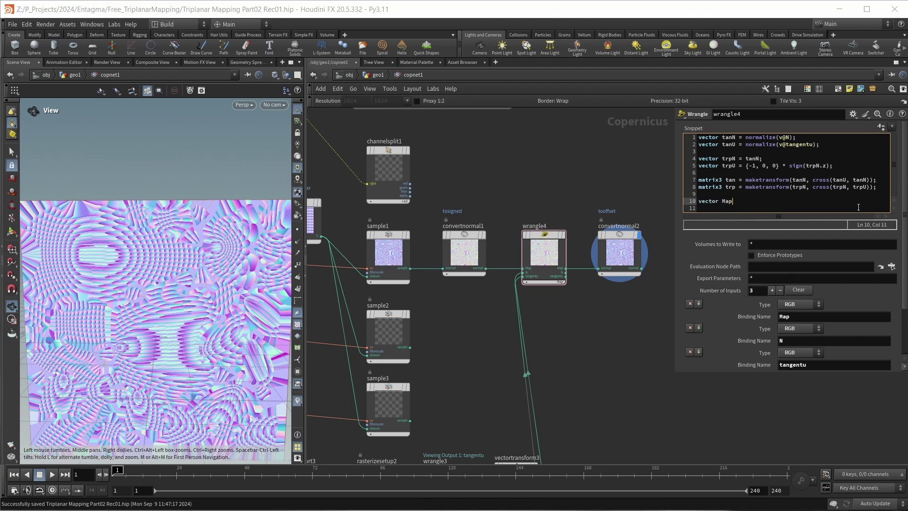
{"action": "type", "text": " = v@Map * trp"}
{"action": "type", "text": ";"}
{"action": "key", "text": "Return"}
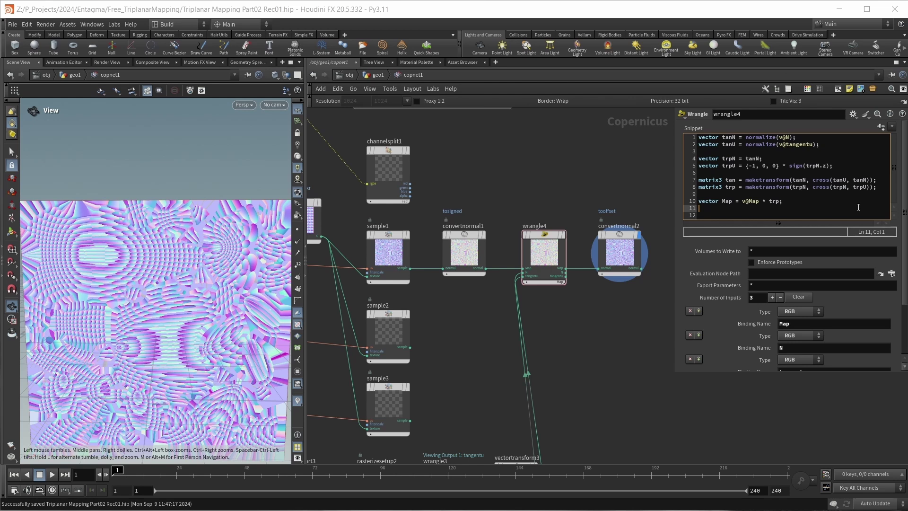
{"action": "type", "text": "v@Map = Map * invert(tan"}
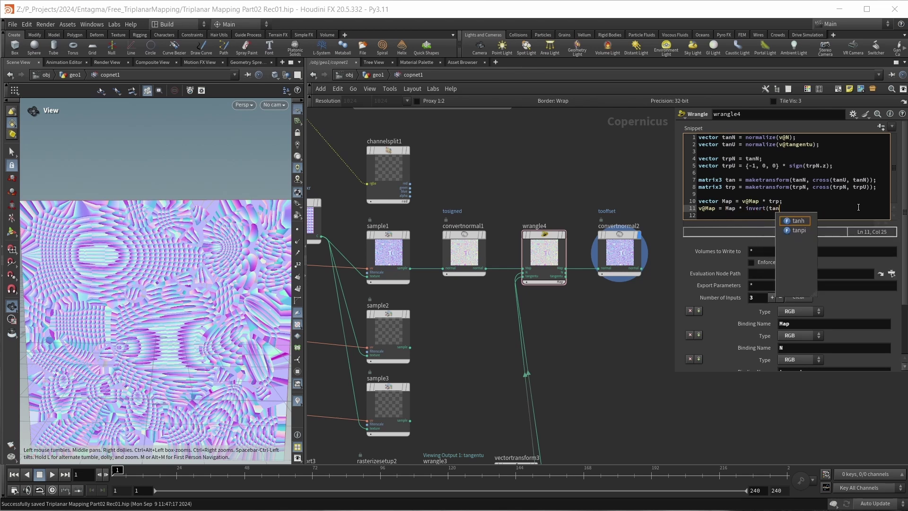
{"action": "type", "text": ");"}
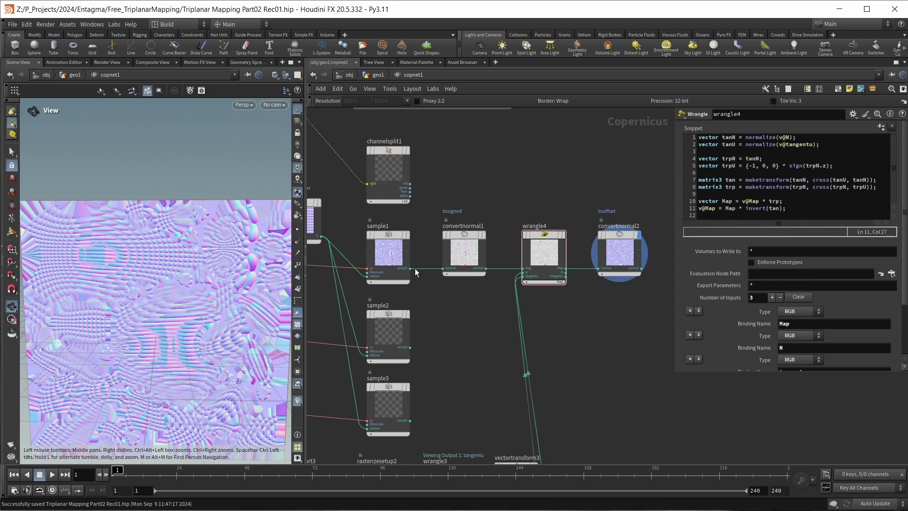
{"action": "left_click", "coordinate": [411, 235]}
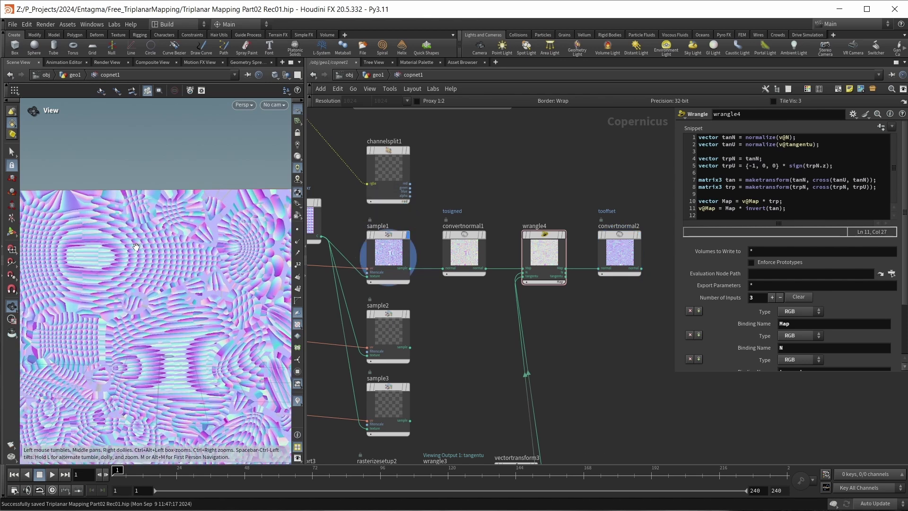
{"action": "scroll", "coordinate": [158, 256], "scroll_direction": "up", "scroll_amount": 3}
{"action": "left_click", "coordinate": [639, 236]}
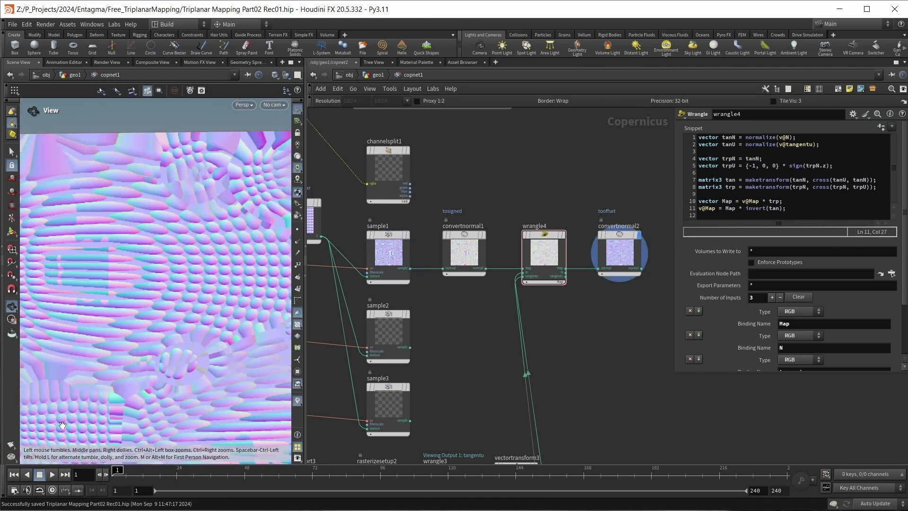
{"action": "left_click", "coordinate": [409, 235]}
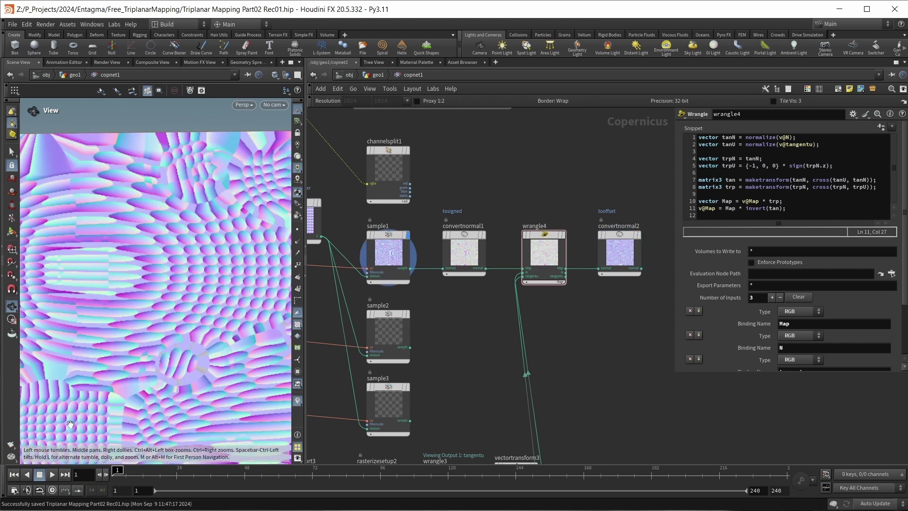
{"action": "left_click", "coordinate": [639, 234]}
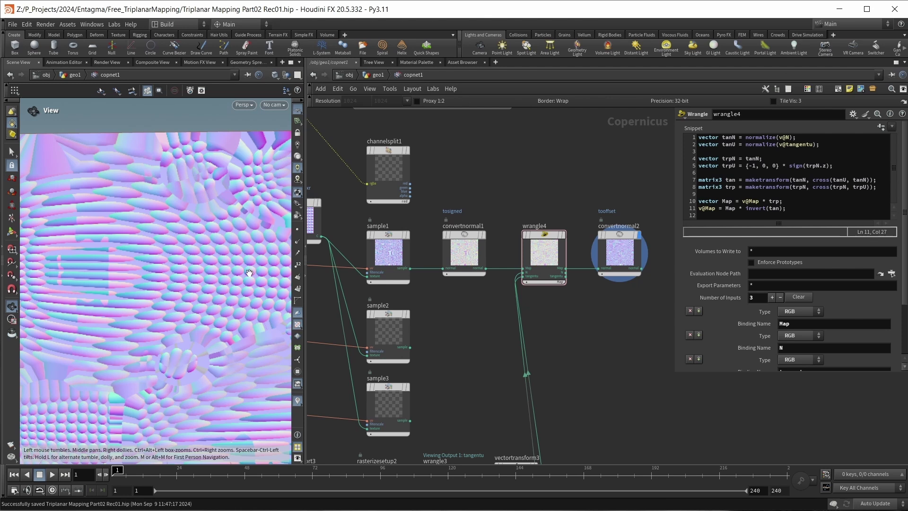
{"action": "key", "text": "h"}
{"action": "scroll", "coordinate": [565, 302], "scroll_direction": "down", "scroll_amount": 2}
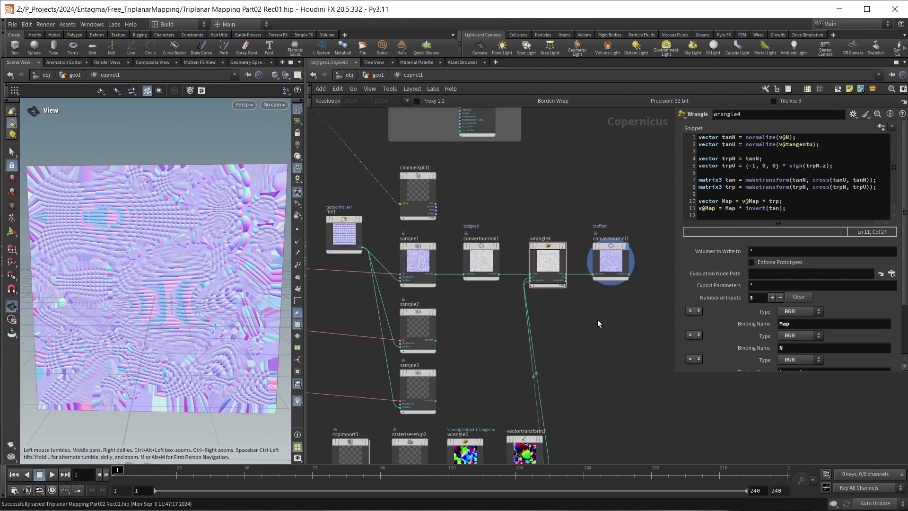
{"action": "middle_click_drag", "start_coordinate": [586, 314], "coordinate": [581, 295]}
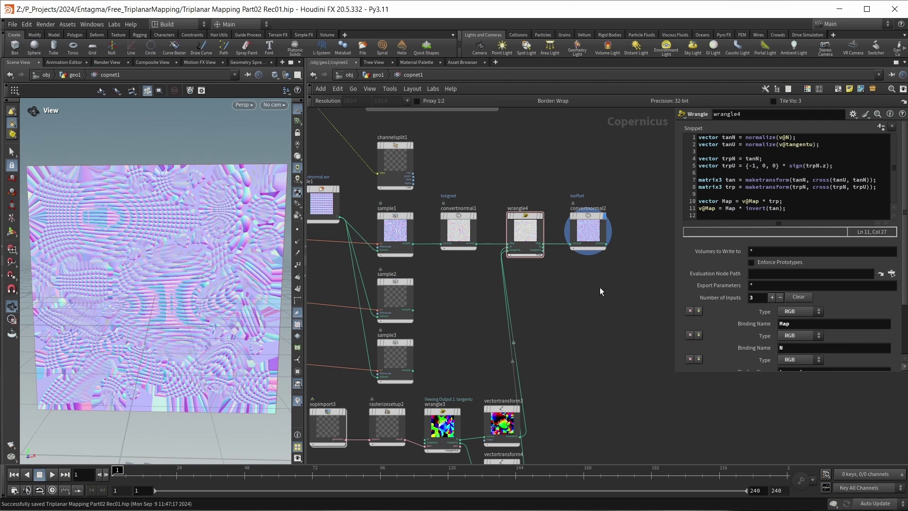
Copy the convertnormal1–wrangle4–convertnormal2 chain and wire sample2 into the pasted convertnormal3
{"action": "left_click_drag", "start_coordinate": [629, 278], "coordinate": [445, 202]}
{"action": "key", "text": "ctrl+c"}
{"action": "key", "text": "ctrl+v"}
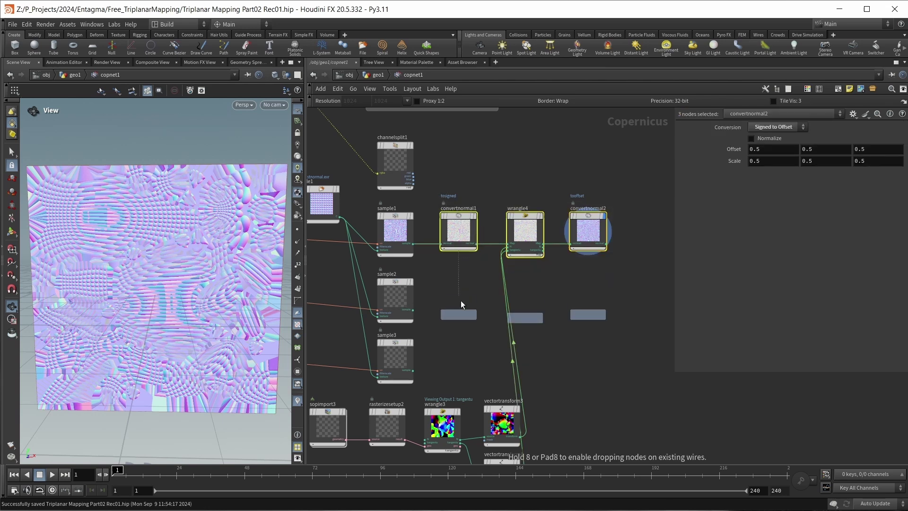
{"action": "left_click", "coordinate": [461, 303]}
{"action": "left_click", "coordinate": [413, 244]}
{"action": "scroll", "coordinate": [438, 315], "scroll_direction": "up", "scroll_amount": 2}
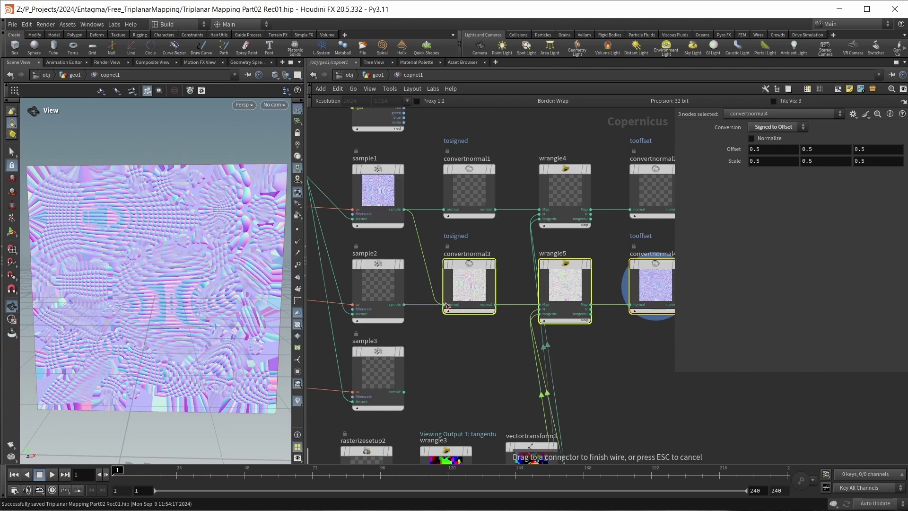
{"action": "left_click", "coordinate": [447, 305]}
{"action": "scroll", "coordinate": [447, 305], "scroll_direction": "down", "scroll_amount": 2}
Paste a third copy of the chain beside sample3 and wire sample3 into convertnormal5
{"action": "key", "text": "ctrl+v"}
{"action": "left_click", "coordinate": [461, 351]}
{"action": "left_click", "coordinate": [418, 364]}
{"action": "left_click", "coordinate": [443, 364]}
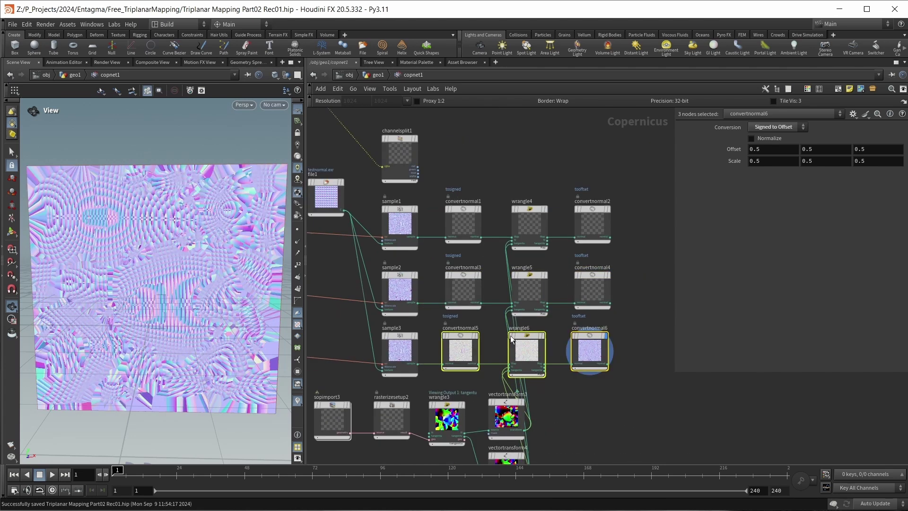
{"action": "left_click", "coordinate": [531, 276]}
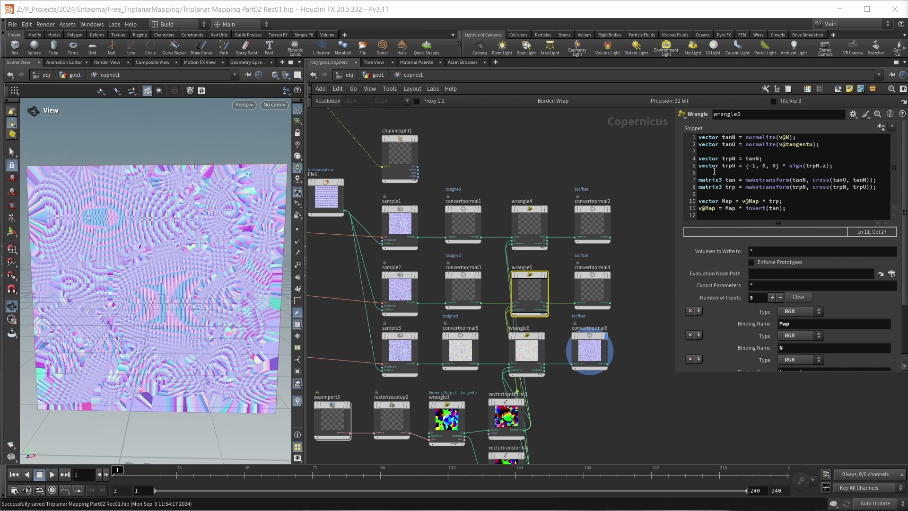
Change wrangle5's trpU to {1, 0, 0} by removing the minus sign
{"action": "left_click", "coordinate": [753, 166]}
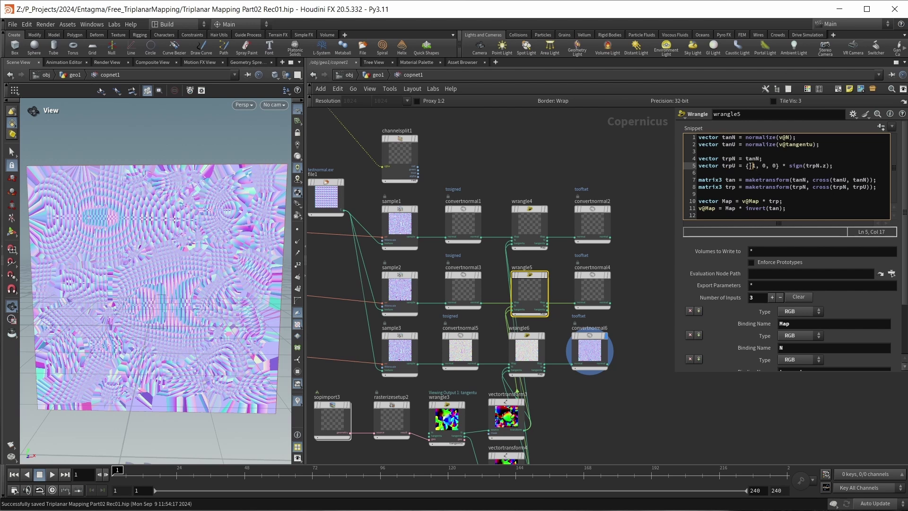
{"action": "key", "text": "BackSpace"}
{"action": "left_click", "coordinate": [823, 167]}
Change wrangle6's trpU to {0, 0, 1} * sign(trpN.x) and display convertnormal2
{"action": "left_click", "coordinate": [527, 352]}
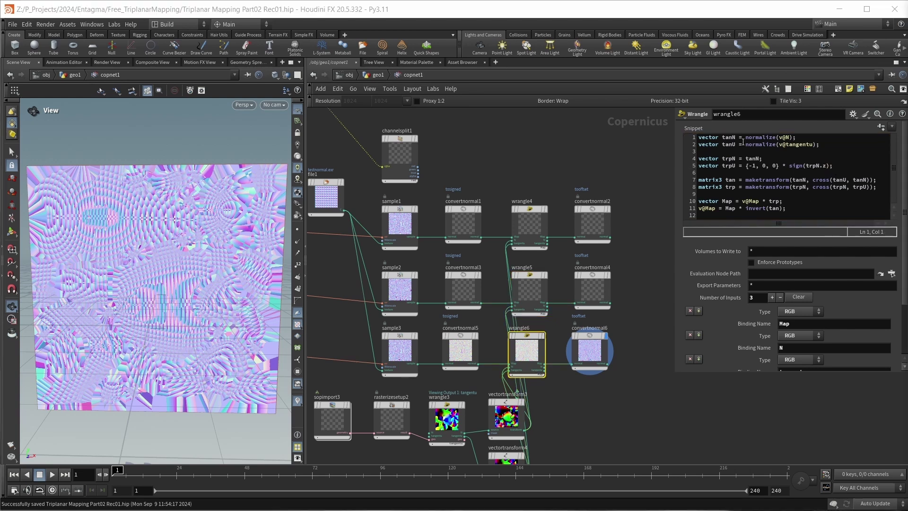
{"action": "left_click", "coordinate": [758, 166]}
{"action": "key", "text": "BackSpace"}
{"action": "key", "text": "BackSpace"}
{"action": "type", "text": "0"}
{"action": "key", "text": "Right"}
{"action": "key", "text": "Right"}
{"action": "key", "text": "Right"}
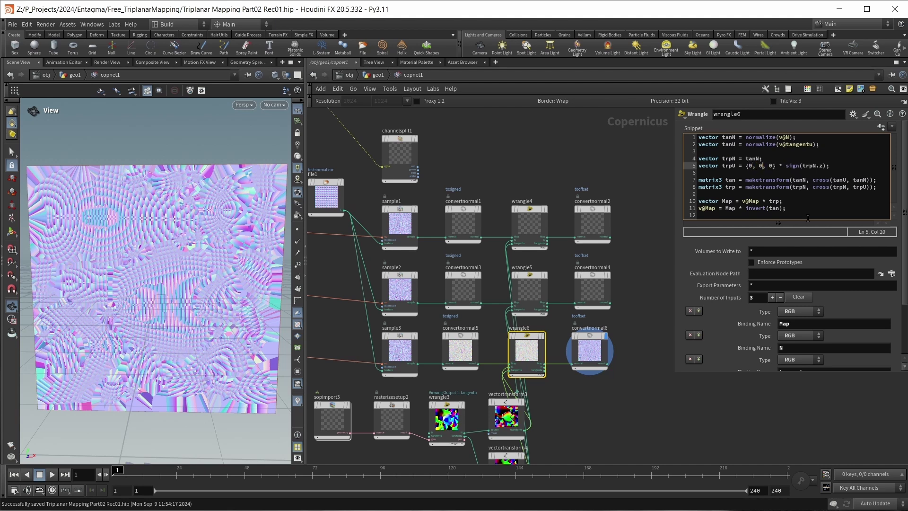
{"action": "key", "text": "Delete"}
{"action": "type", "text": "1"}
{"action": "key", "text": "Right"}
{"action": "key", "text": "Right"}
{"action": "key", "text": "Right"}
{"action": "key", "text": "Right"}
{"action": "key", "text": "Right"}
{"action": "key", "text": "Right"}
{"action": "key", "text": "Right"}
{"action": "key", "text": "Right"}
{"action": "key", "text": "Right"}
{"action": "key", "text": "Right"}
{"action": "key", "text": "Right"}
{"action": "key", "text": "Right"}
{"action": "key", "text": "Right"}
{"action": "key", "text": "Right"}
{"action": "key", "text": "Right"}
{"action": "key", "text": "Right"}
{"action": "key", "text": "Left"}
{"action": "key", "text": "BackSpace"}
{"action": "type", "text": "x"}
{"action": "left_click", "coordinate": [550, 133]}
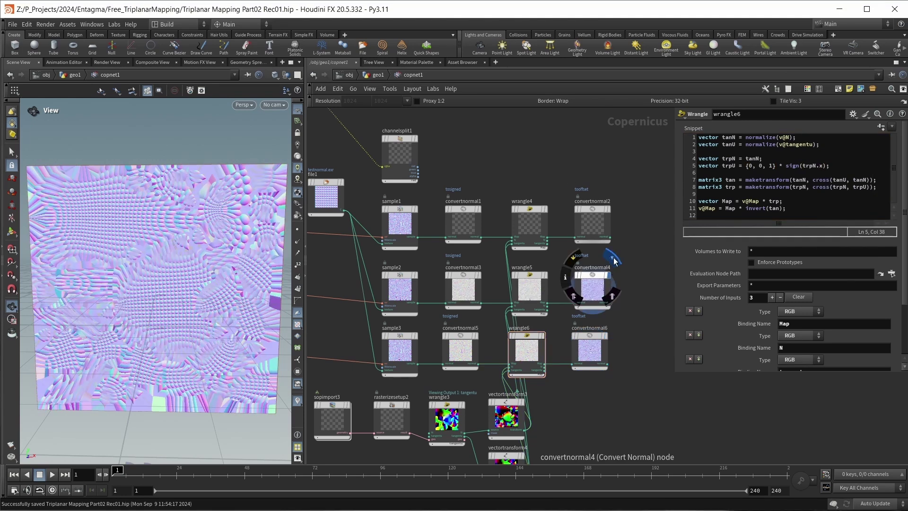
{"action": "left_click", "coordinate": [610, 208]}
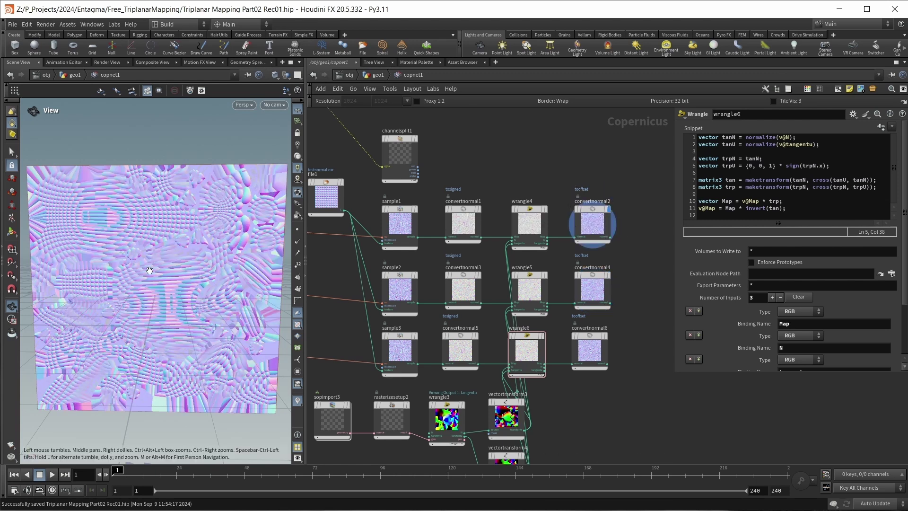
{"action": "middle_click_drag", "start_coordinate": [646, 349], "coordinate": [561, 285]}
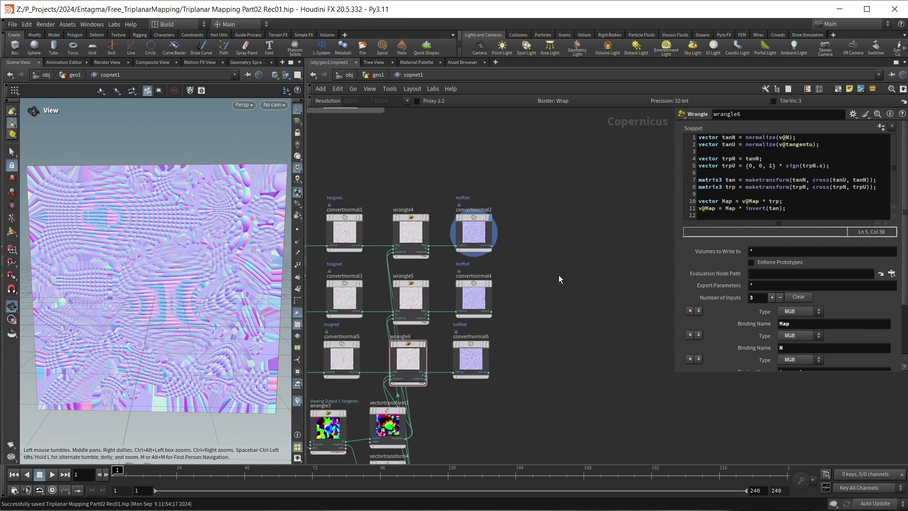
Add Blend nodes: convertnormal2 and convertnormal4 into blend3; blend3 and convertnormal6 into blend4
{"action": "key", "text": "Tab"}
{"action": "type", "text": "ble"}
{"action": "key", "text": "Return"}
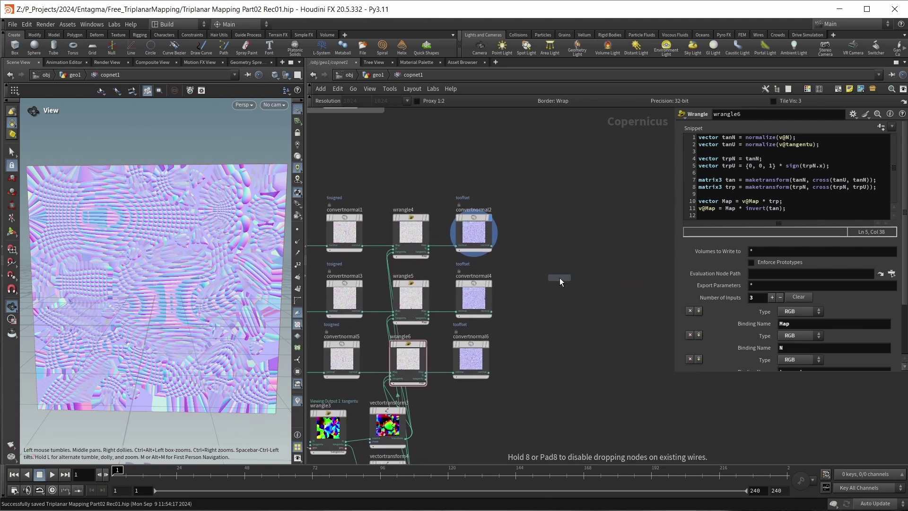
{"action": "left_click", "coordinate": [558, 277]}
{"action": "scroll", "coordinate": [553, 277], "scroll_direction": "up", "scroll_amount": 5}
{"action": "left_click_drag", "start_coordinate": [492, 246], "coordinate": [540, 285]}
{"action": "left_click_drag", "start_coordinate": [427, 336], "coordinate": [470, 304]}
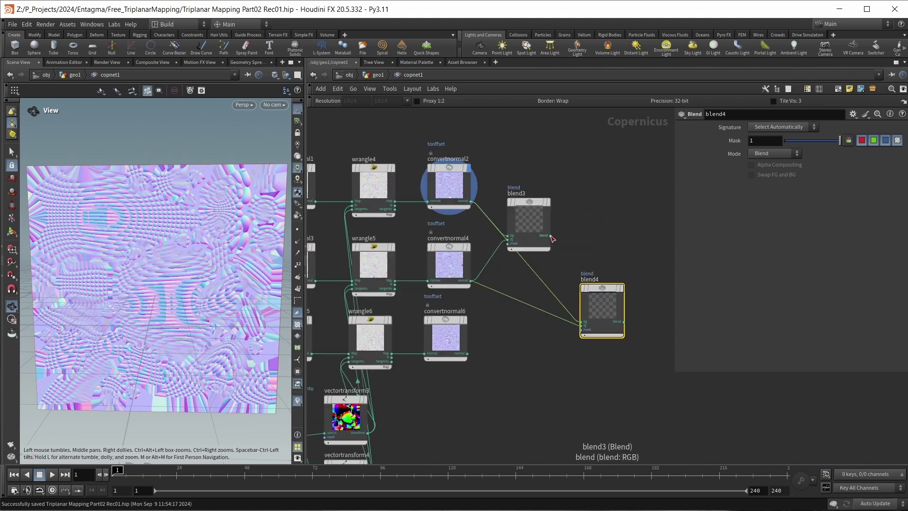
{"action": "left_click_drag", "start_coordinate": [552, 236], "coordinate": [581, 322]}
{"action": "left_click_drag", "start_coordinate": [471, 359], "coordinate": [584, 326]}
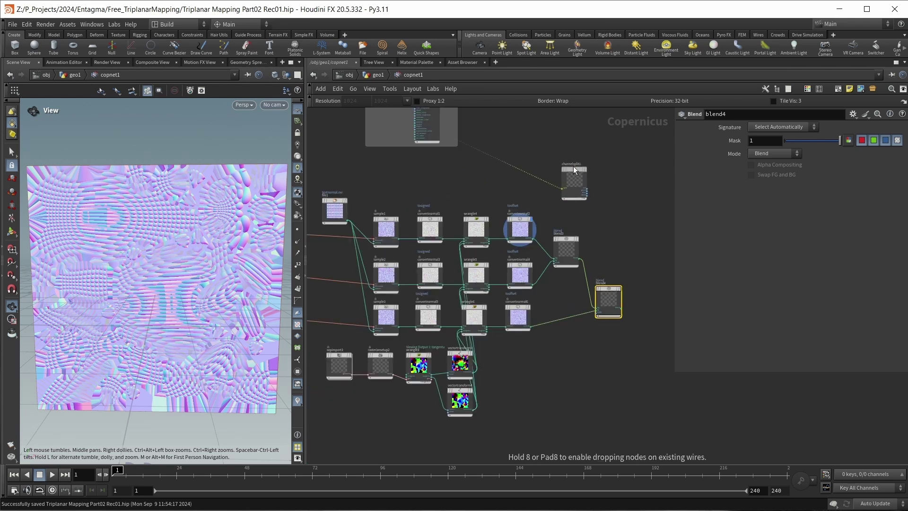
Wire channelsplit1 channels in as masks for blend3 and blend4, display blend4, and select all nodes
{"action": "left_click_drag", "start_coordinate": [573, 166], "coordinate": [568, 180]}
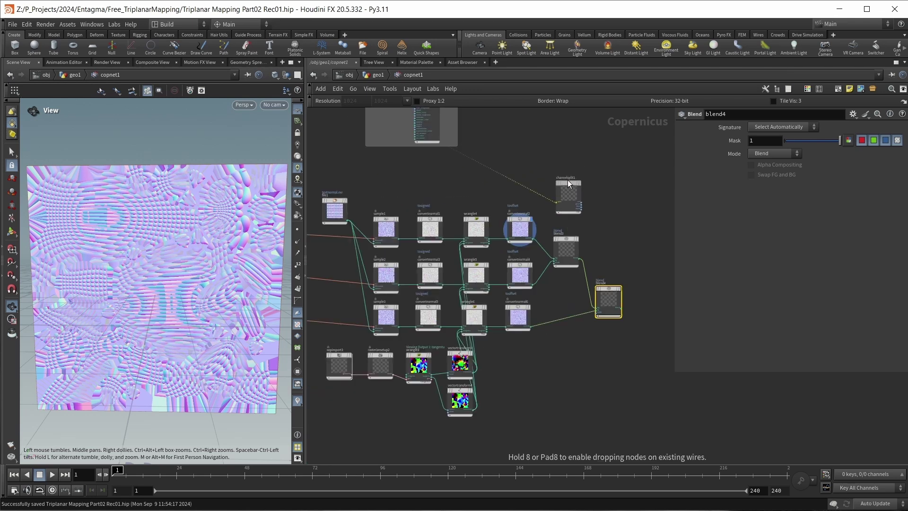
{"action": "scroll", "coordinate": [595, 207], "scroll_direction": "up", "scroll_amount": 4}
{"action": "scroll", "coordinate": [562, 185], "scroll_direction": "up", "scroll_amount": 1}
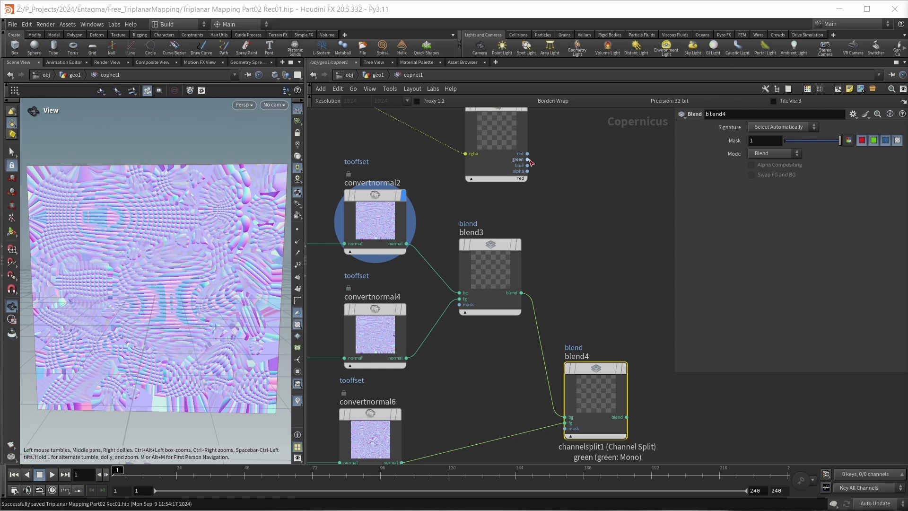
{"action": "left_click", "coordinate": [527, 159]}
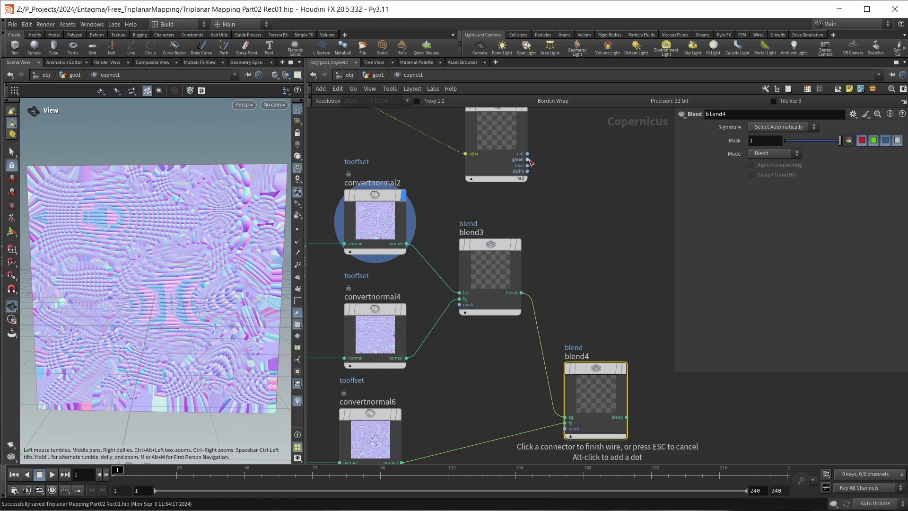
{"action": "left_click", "coordinate": [453, 313]}
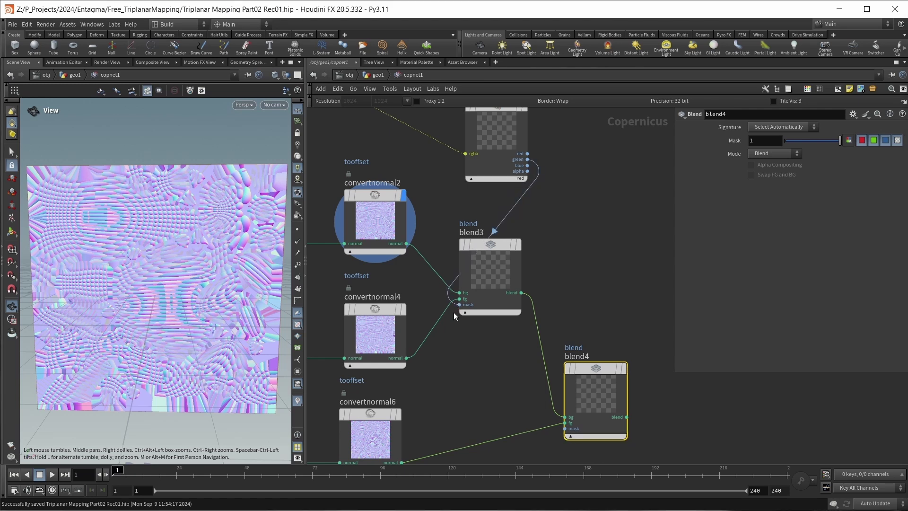
{"action": "left_click", "coordinate": [526, 160]}
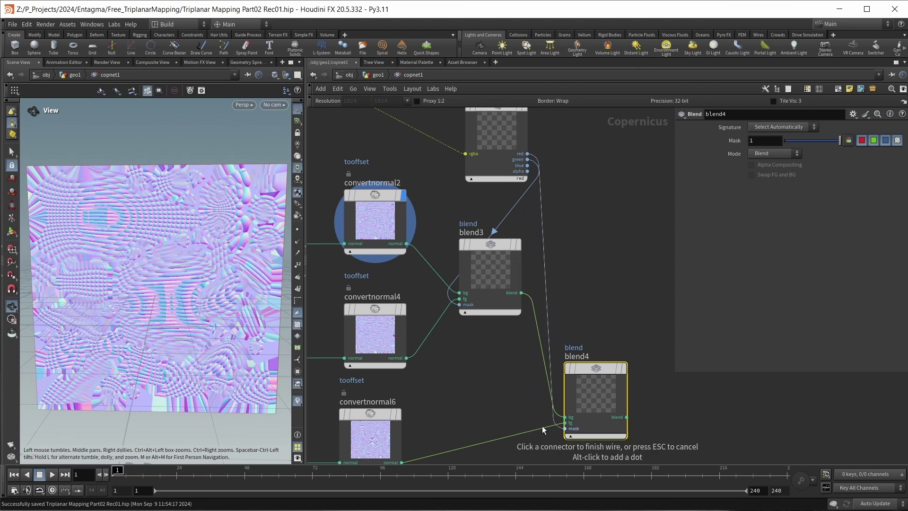
{"action": "left_click", "coordinate": [565, 428]}
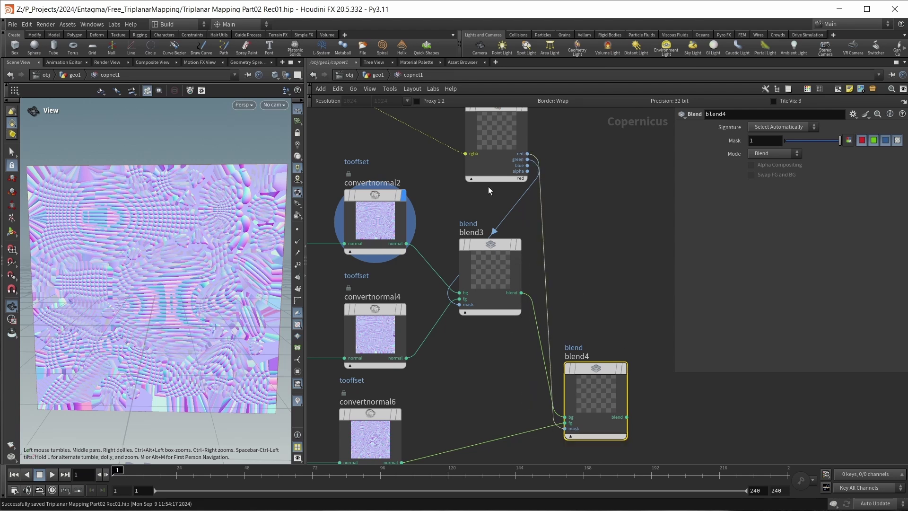
{"action": "key", "text": "r"}
{"action": "key", "text": "h"}
{"action": "key", "text": "ctrl+a"}
Wrap the selected nodes in a network box and move the material box to its right
{"action": "left_click", "coordinate": [838, 89]}
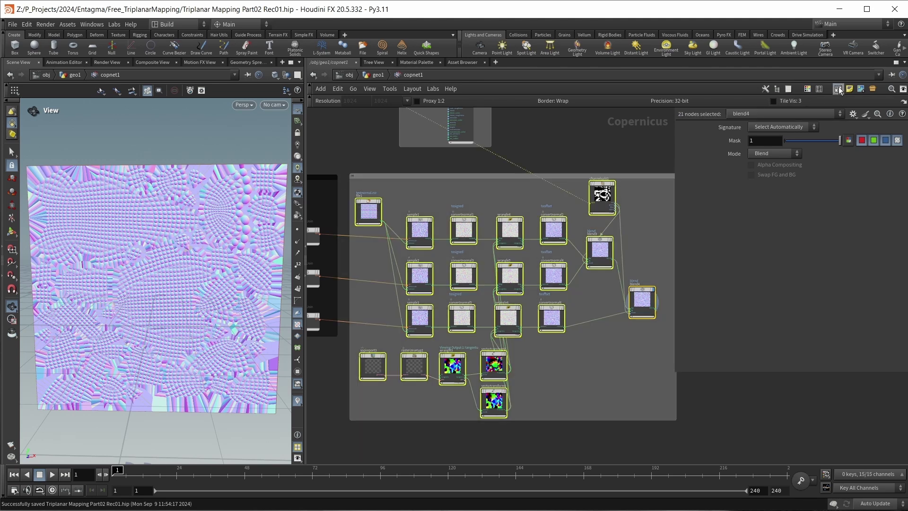
{"action": "left_click", "coordinate": [537, 177]}
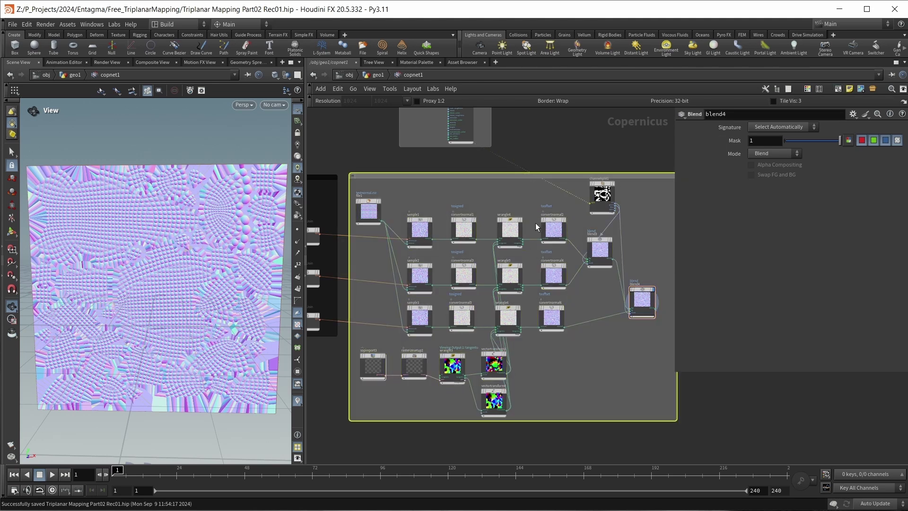
{"action": "scroll", "coordinate": [535, 213], "scroll_direction": "down", "scroll_amount": 3}
{"action": "key", "text": "c"}
{"action": "left_click_drag", "start_coordinate": [480, 147], "coordinate": [674, 278]}
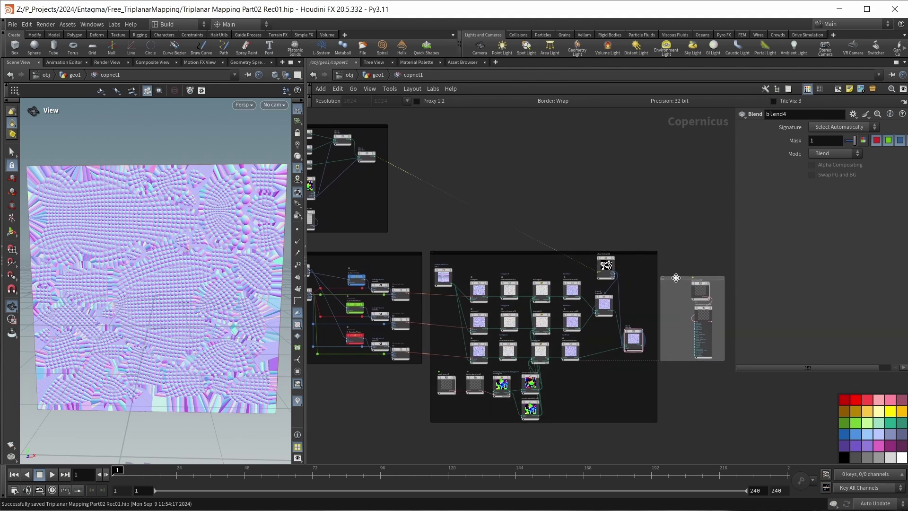
{"action": "scroll", "coordinate": [684, 307], "scroll_direction": "up", "scroll_amount": 5}
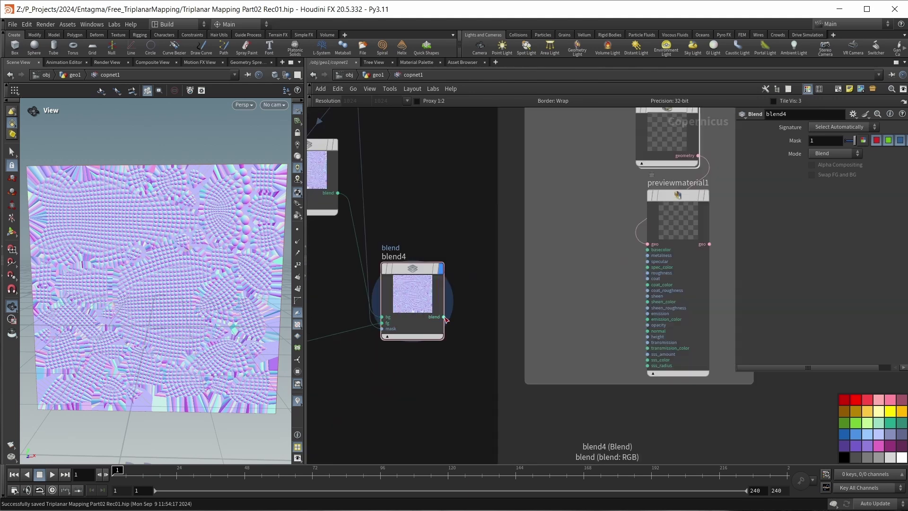
Feed blend4 into previewmaterial1's normal input and view the material on the rubber toy
{"action": "left_click", "coordinate": [444, 317]}
{"action": "left_click", "coordinate": [648, 331]}
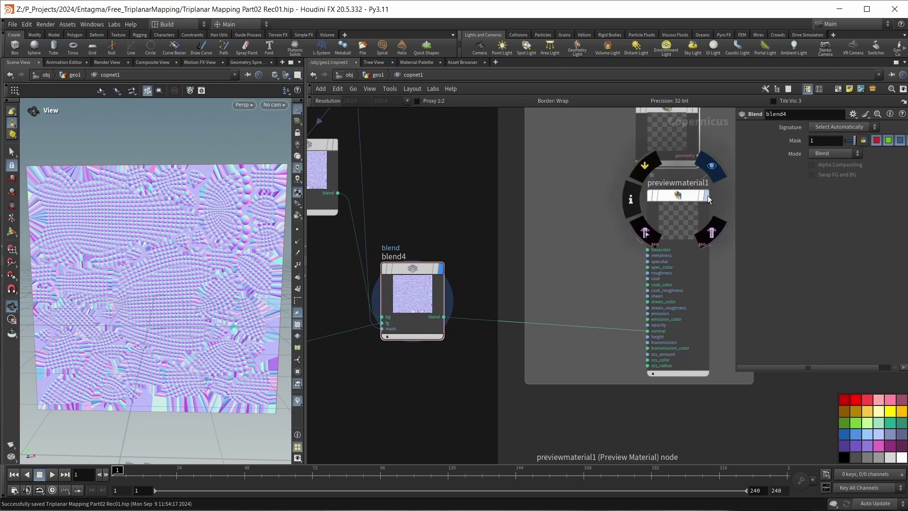
{"action": "left_click", "coordinate": [708, 195]}
{"action": "right_click", "coordinate": [290, 184]}
{"action": "left_click", "coordinate": [291, 183]}
{"action": "left_click_drag", "start_coordinate": [143, 253], "coordinate": [181, 277]}
{"action": "key", "text": "h"}
{"action": "left_click_drag", "start_coordinate": [536, 220], "coordinate": [704, 381]}
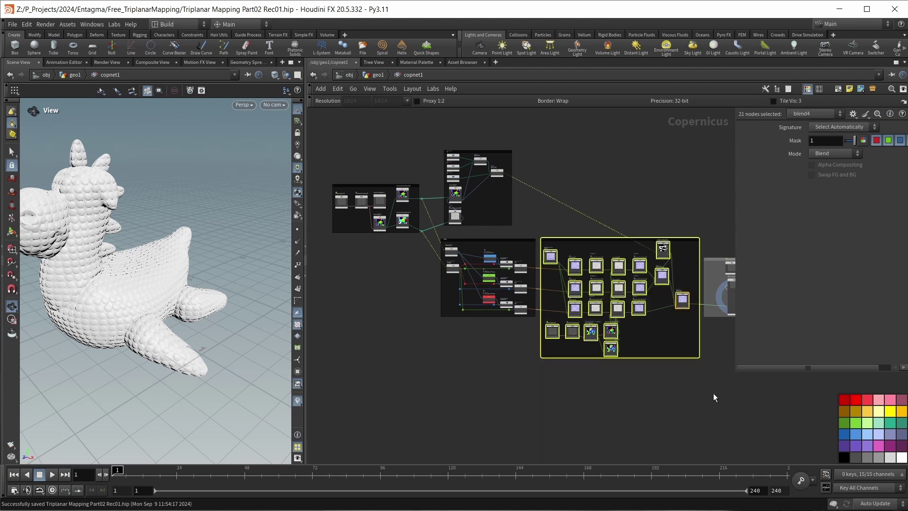